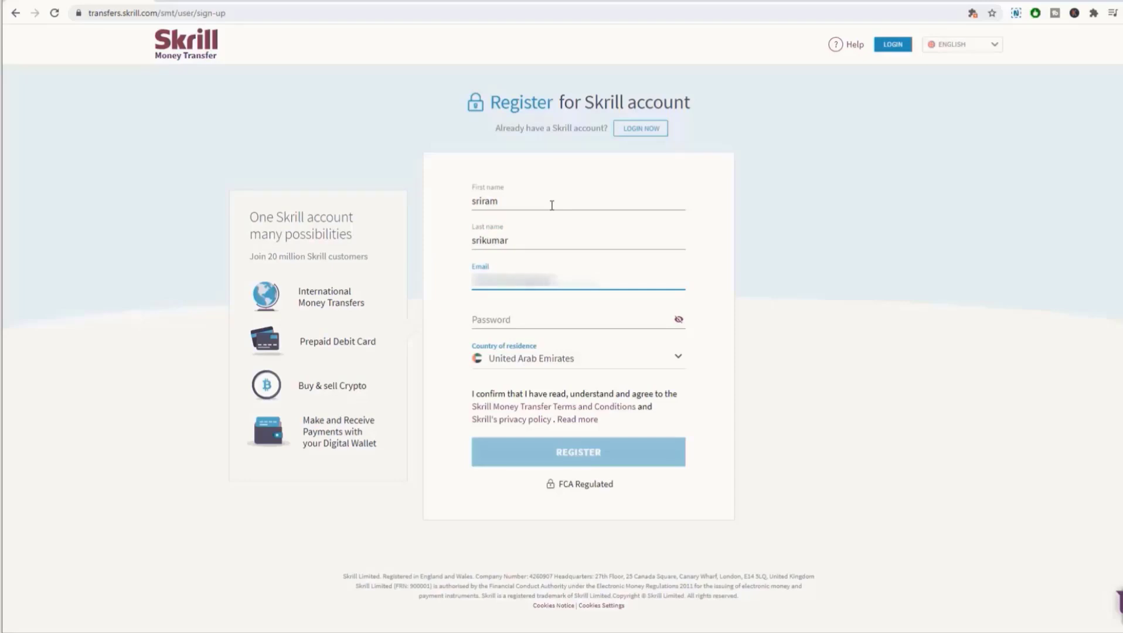
Step: Finish the email, paste the account password, set country of residence to India, and register
text(@gma)
key(Tab)
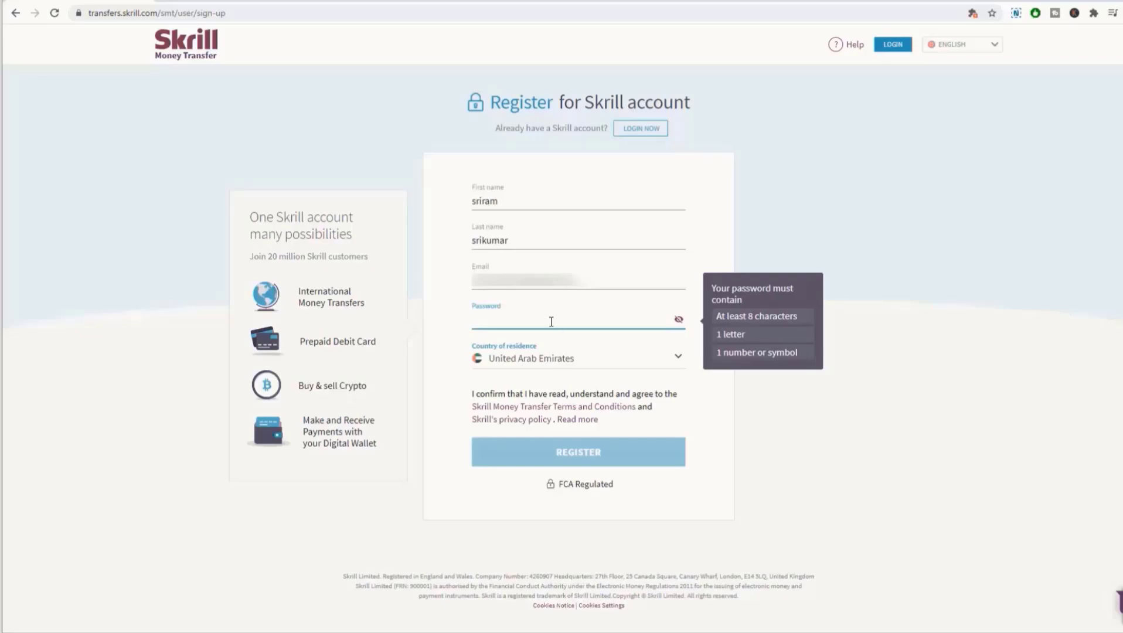
key(ctrl+v)
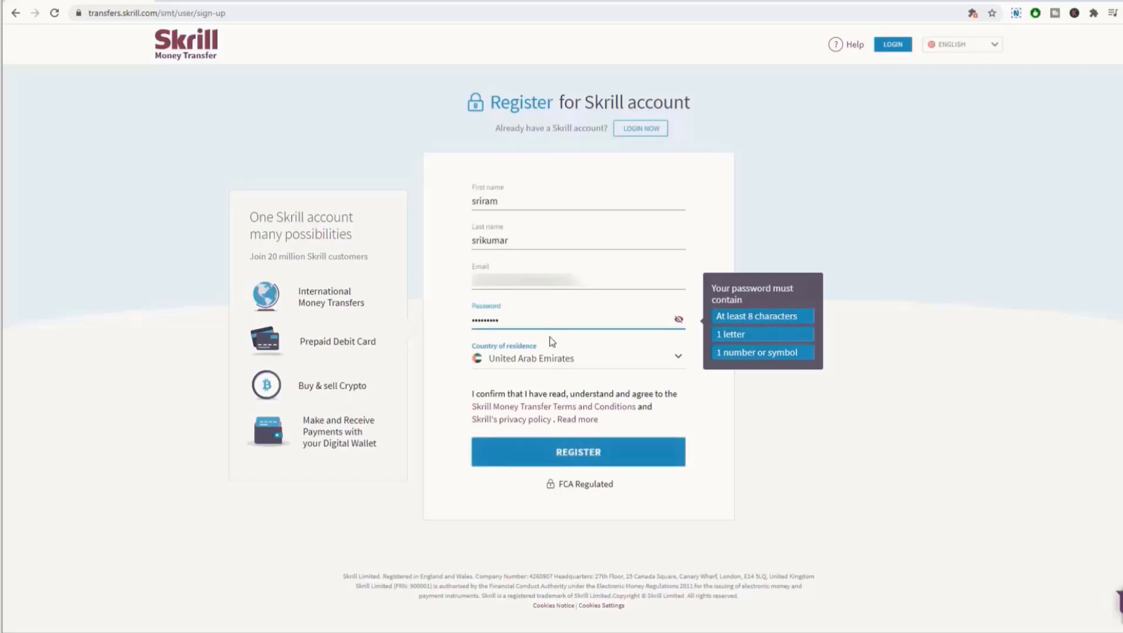
click(564, 367)
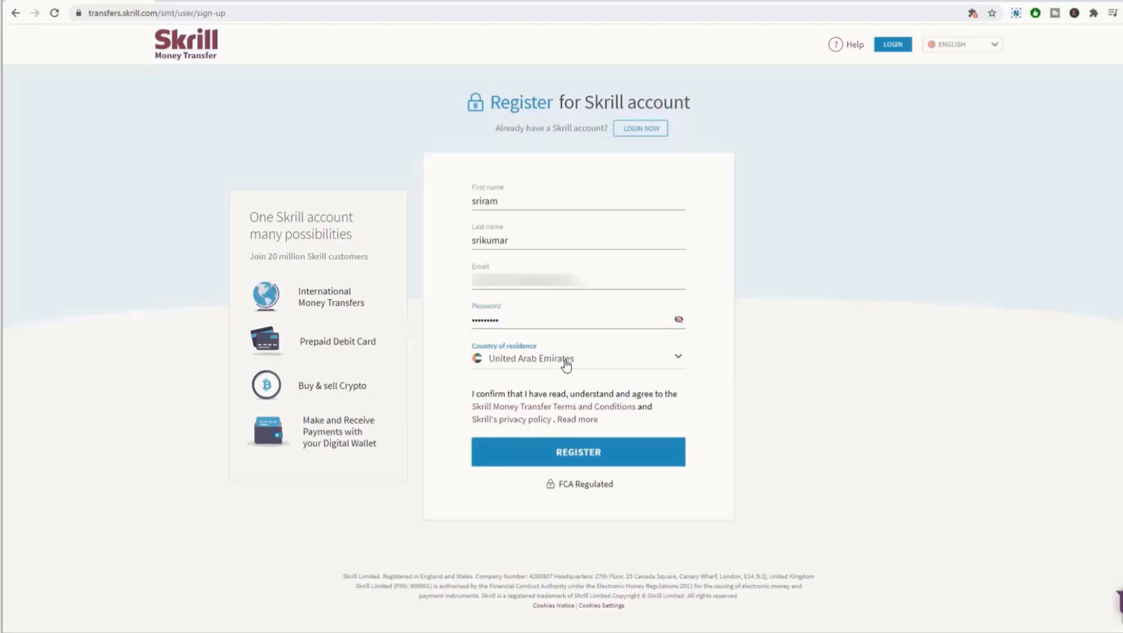
text(indi)
click(546, 383)
click(595, 456)
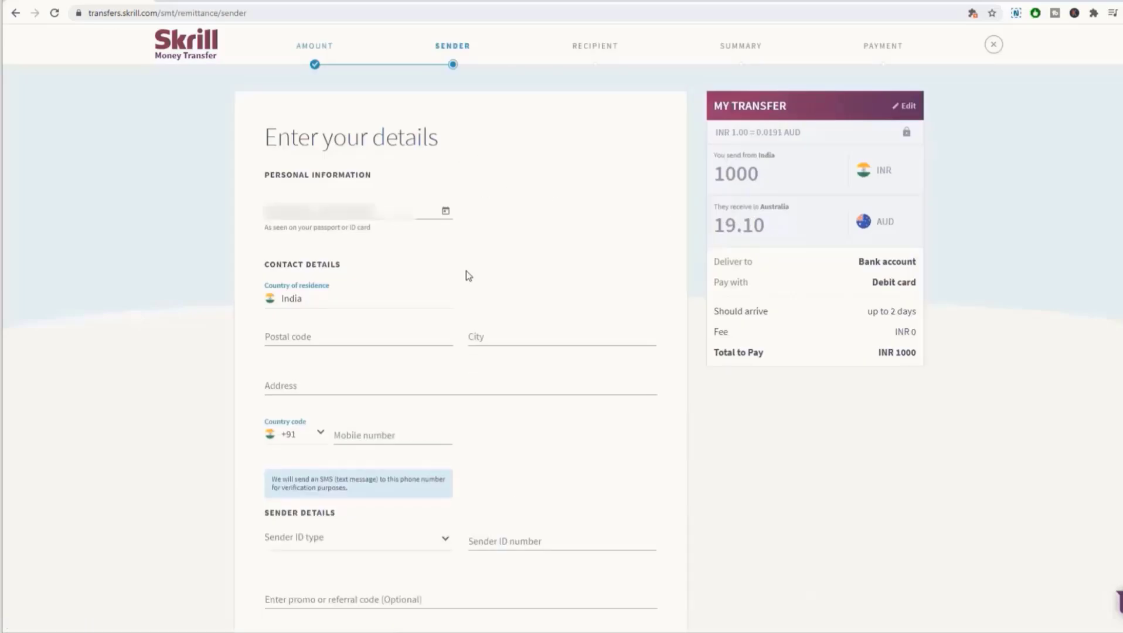
Step: Pick the sender's date of birth from the calendar
click(437, 215)
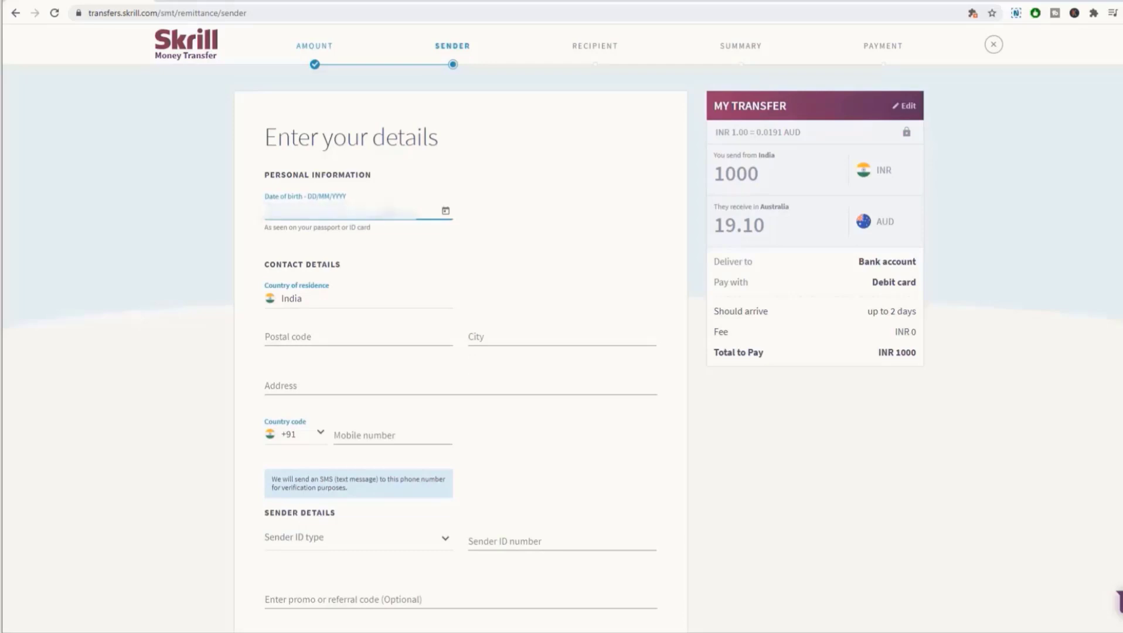
click(446, 212)
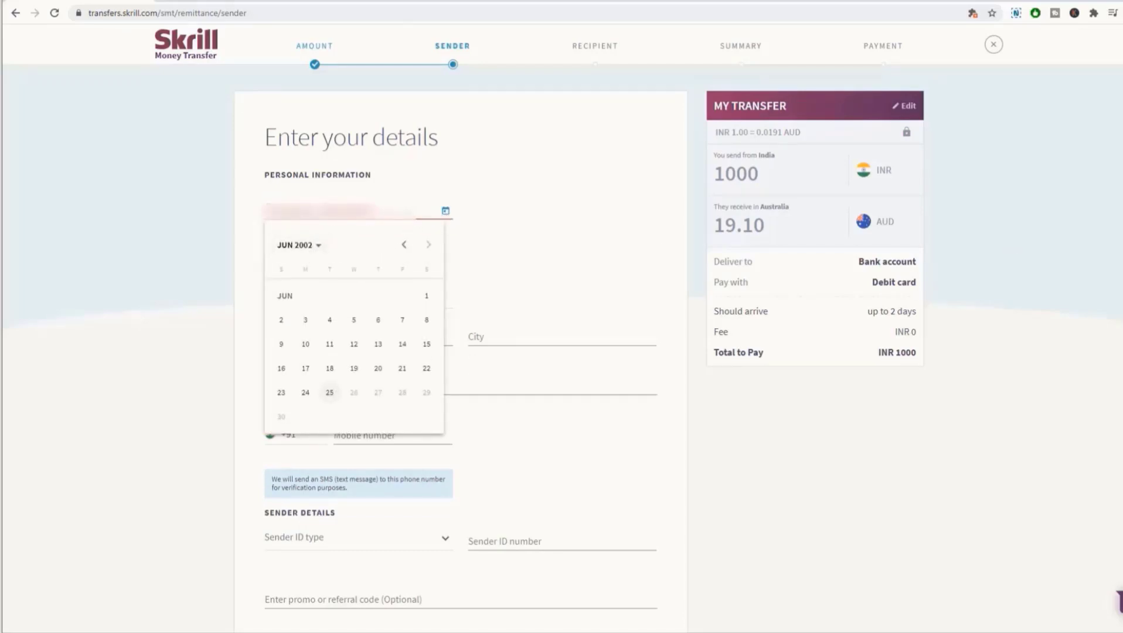
click(330, 392)
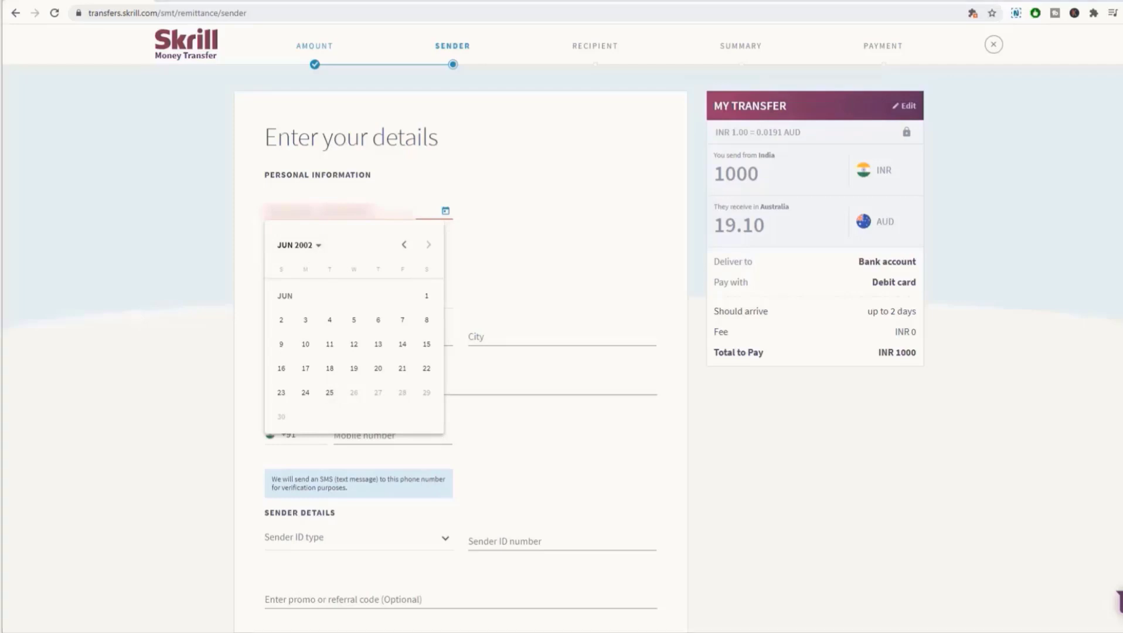
Step: Fill in the postal code and the city 'coimbatore', then start the street address
click(319, 337)
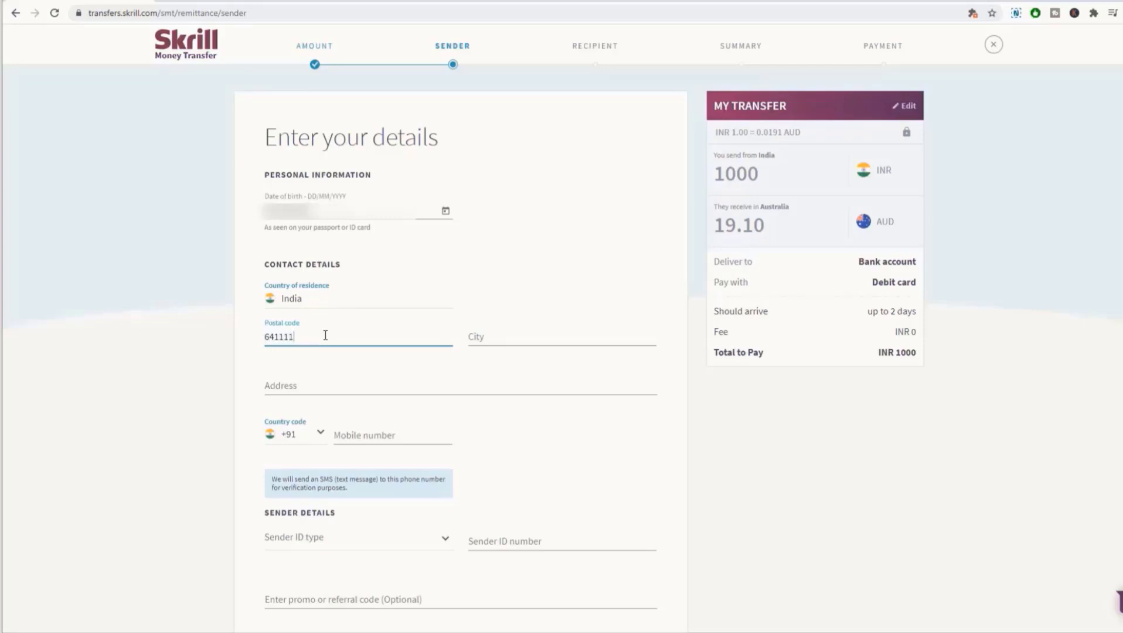
click(525, 340)
text(co)
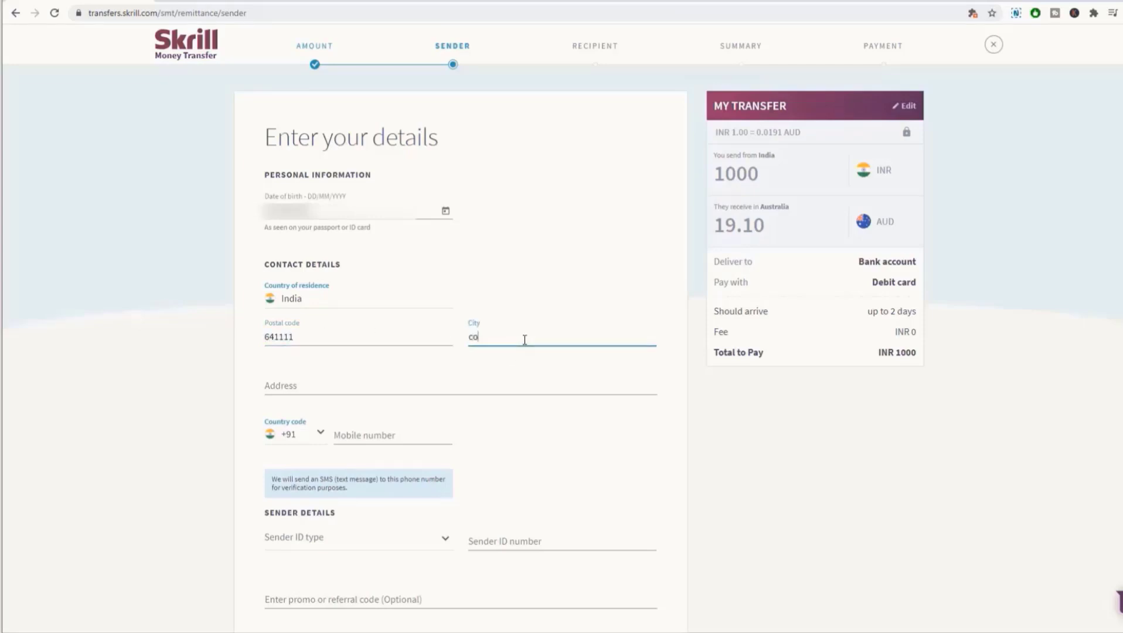
text(imbatore)
click(310, 389)
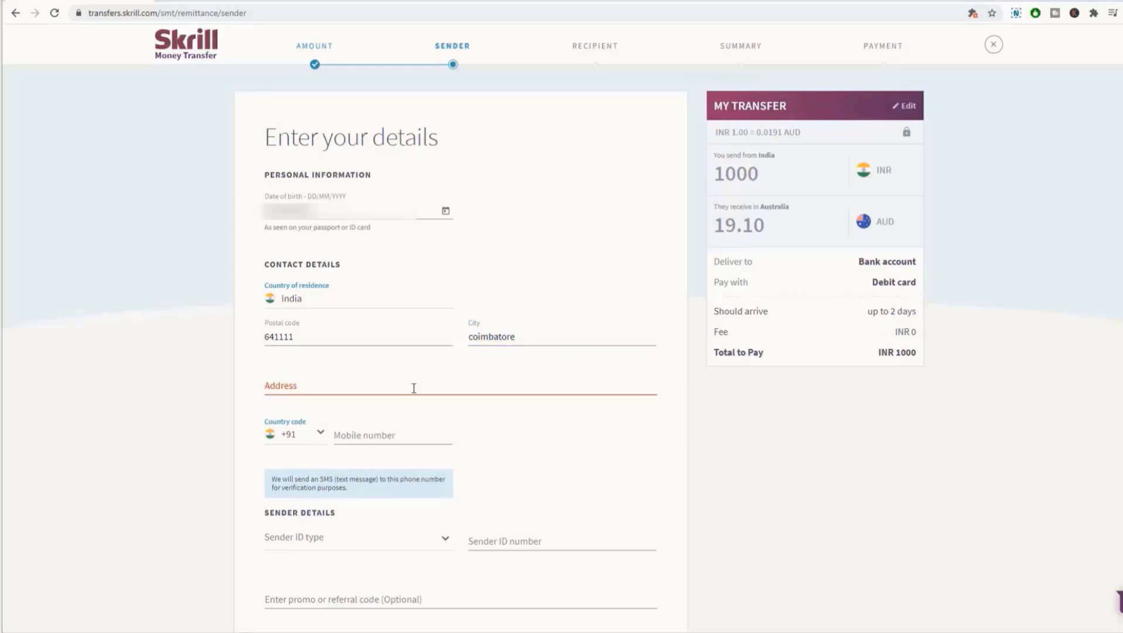
click(368, 385)
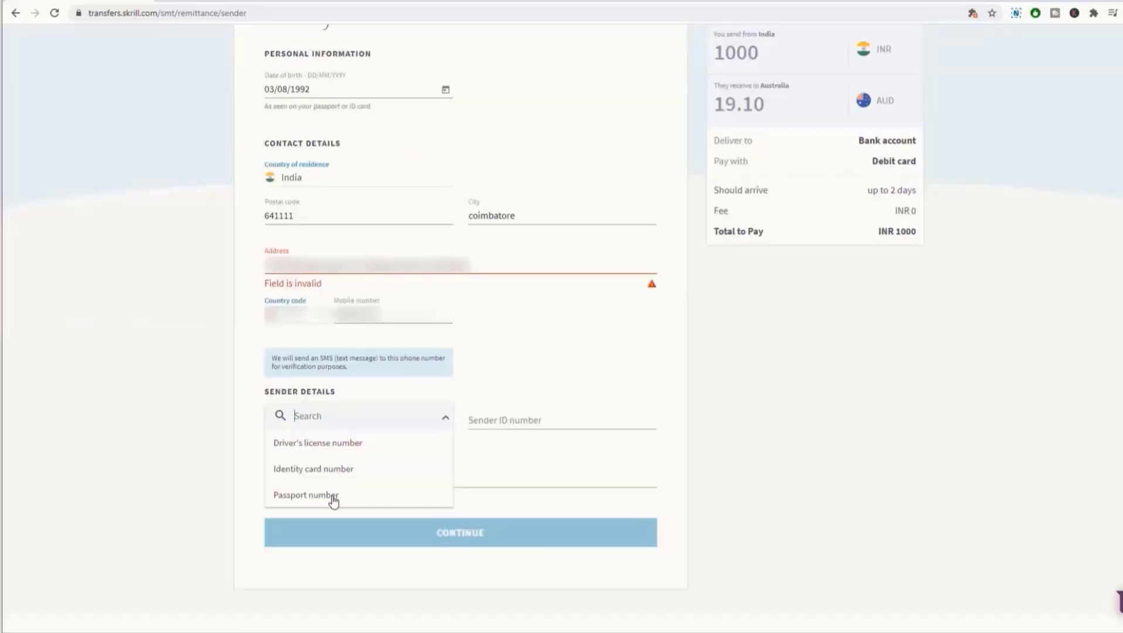
Step: Choose Passport number as the sender ID type and enter the passport ID number
click(333, 498)
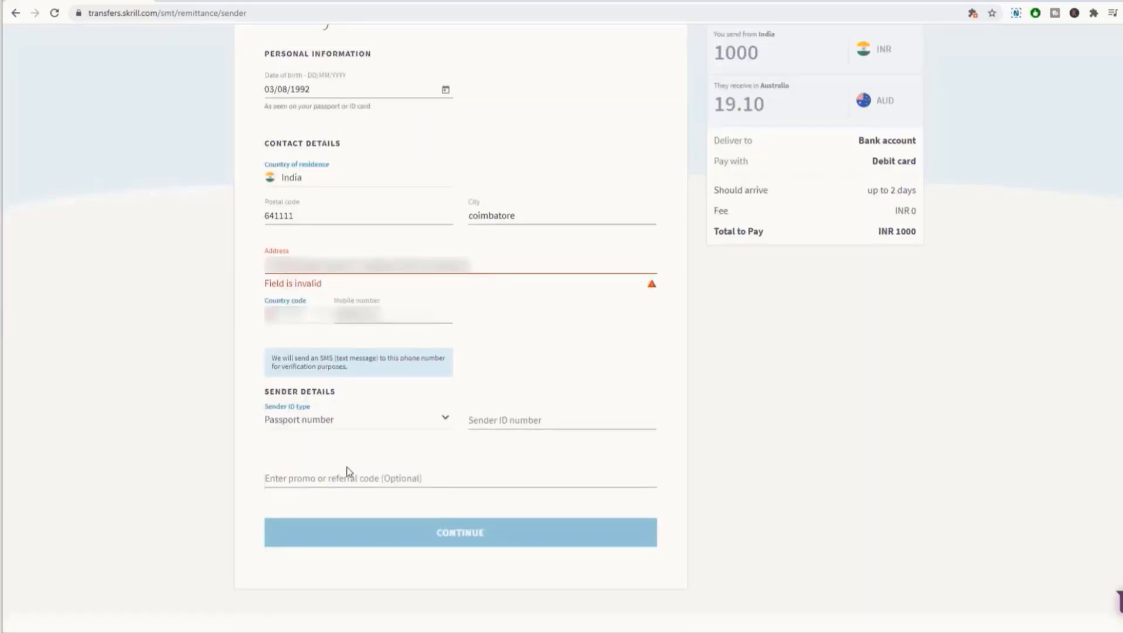
scroll(371, 439, down, 2)
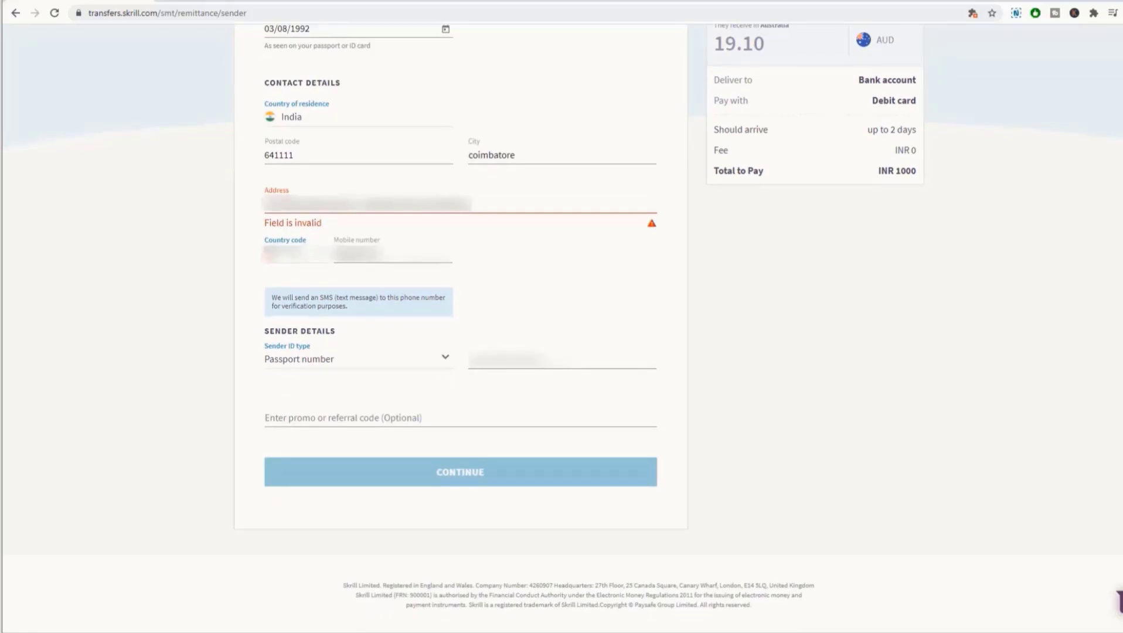
click(517, 362)
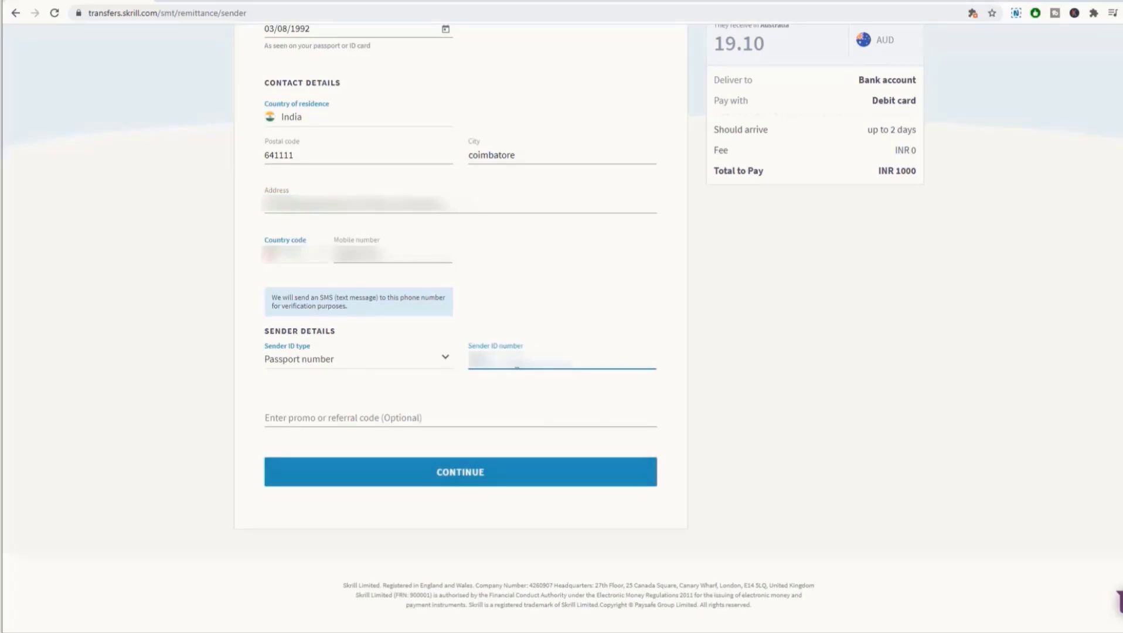
click(446, 476)
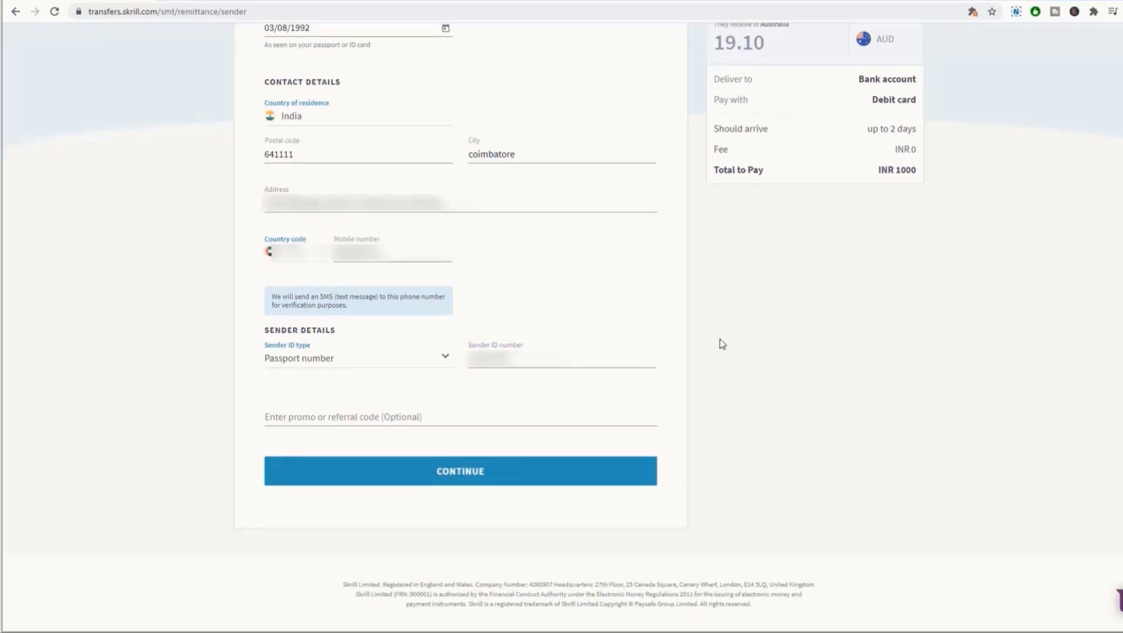
scroll(720, 339, up, 3)
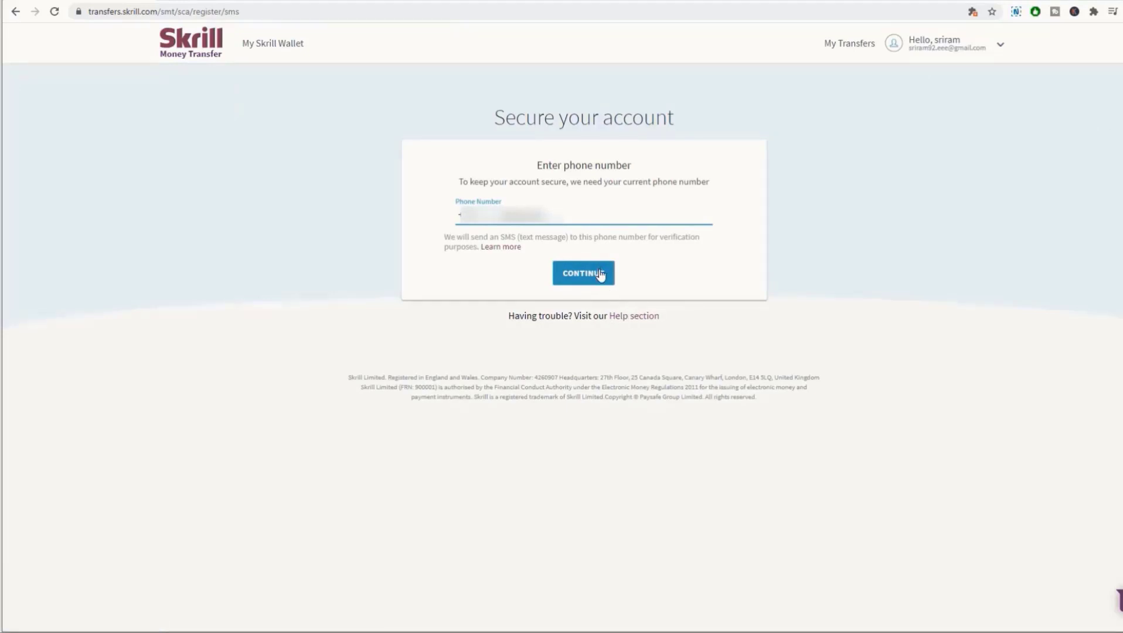
Step: Send the SMS code to the phone and verify it with the received code
click(601, 274)
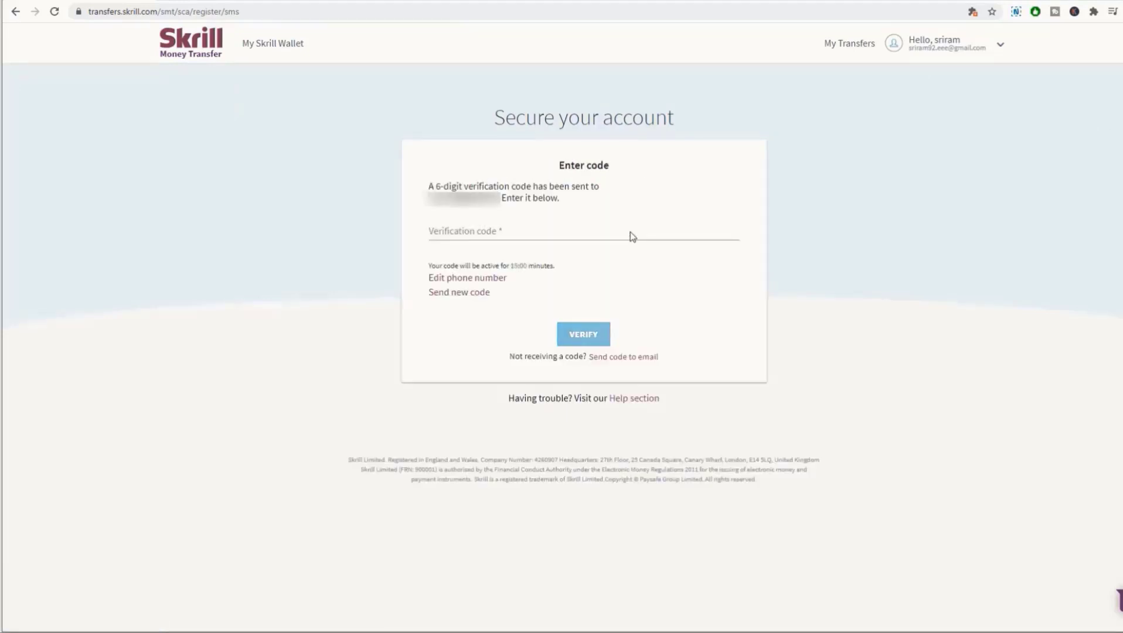
click(537, 234)
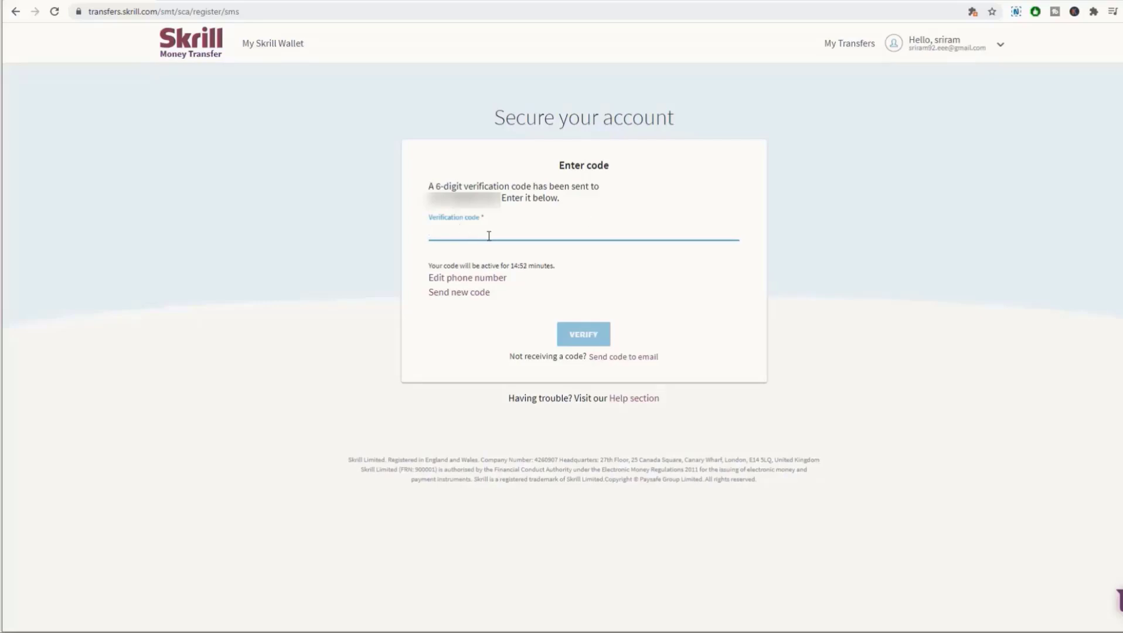
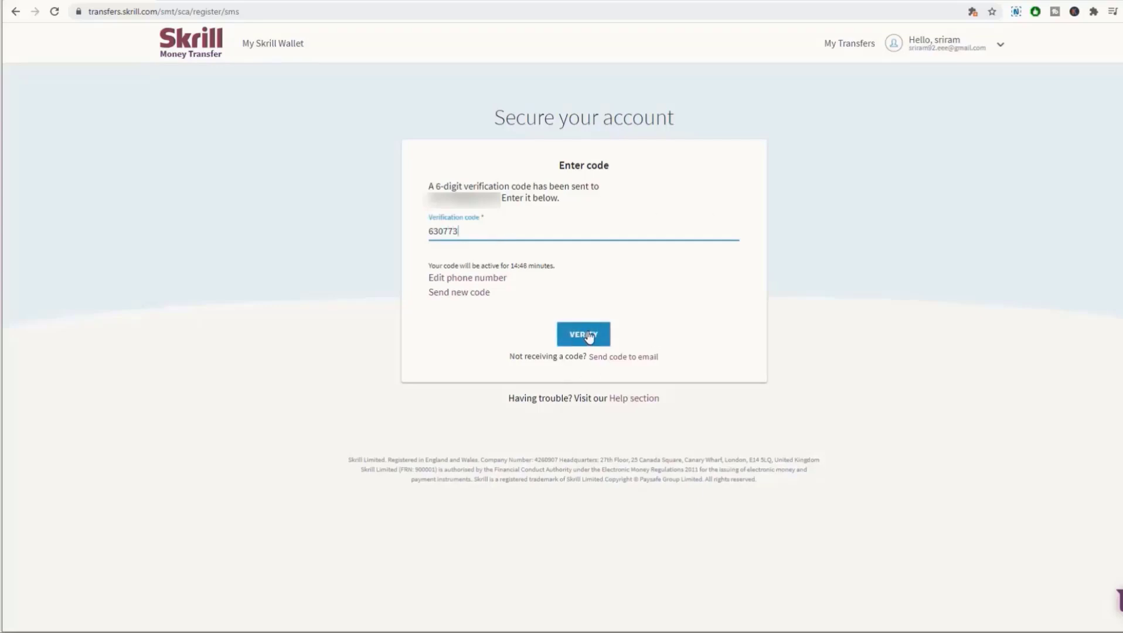
click(589, 338)
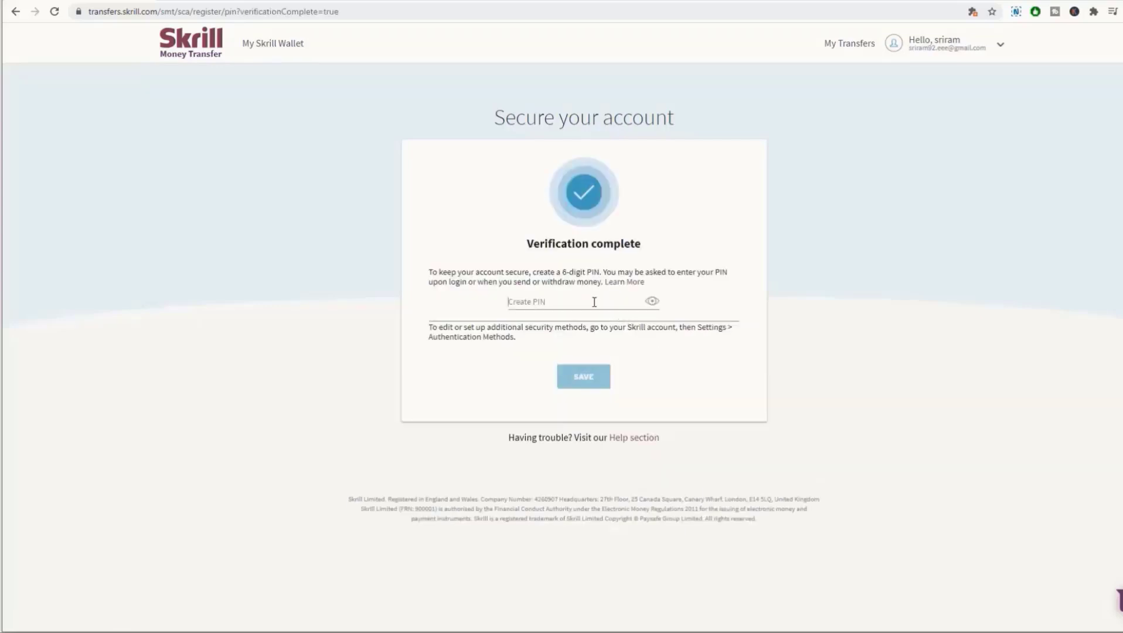
Step: Create and save a 6-digit account PIN
click(594, 302)
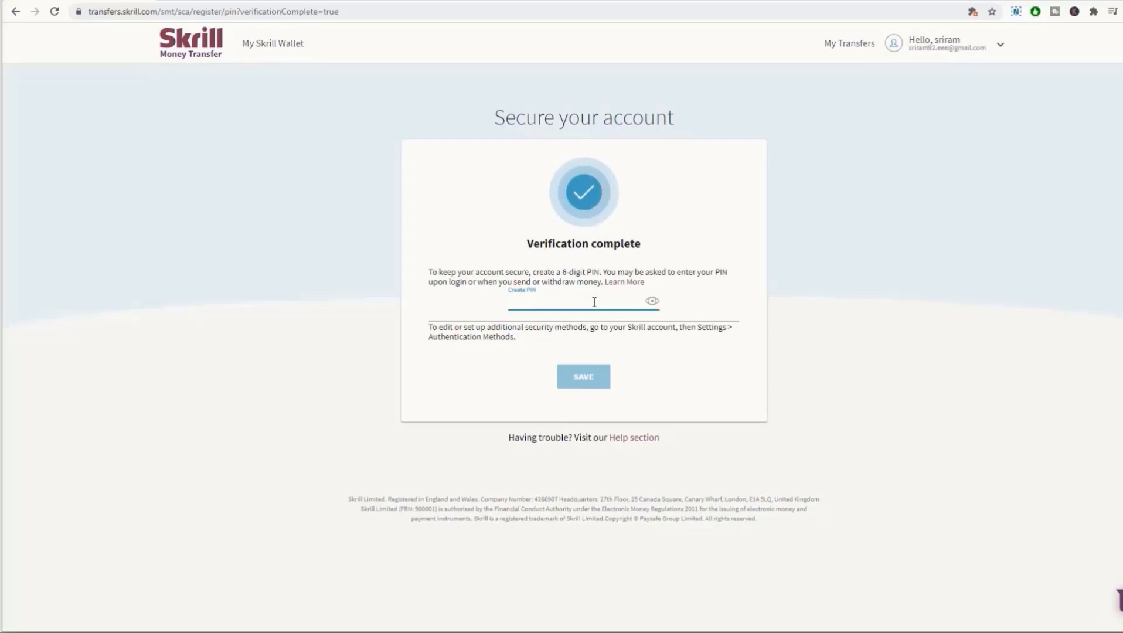
key(ctrl+v)
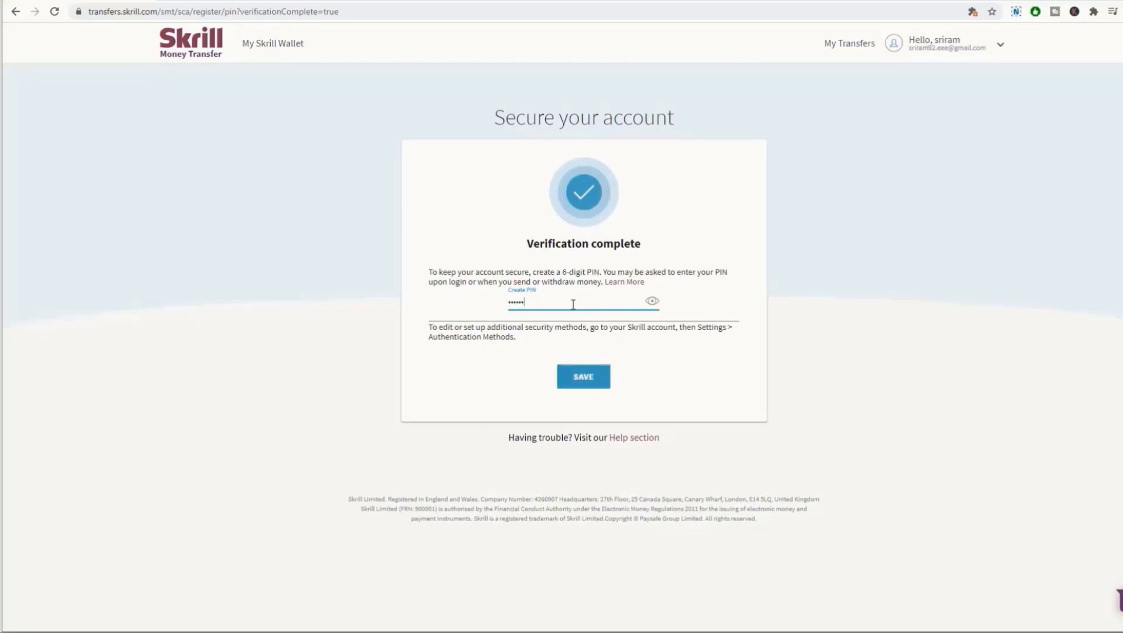
click(594, 378)
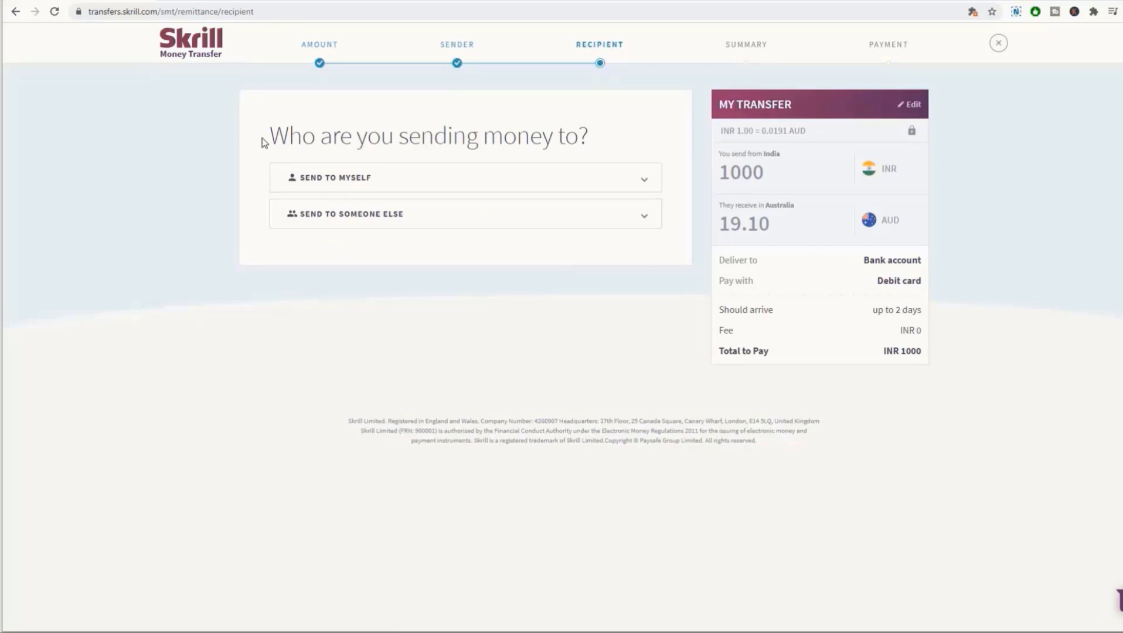
Step: From Settings, expand Personal details and start verifying the email address
click(189, 53)
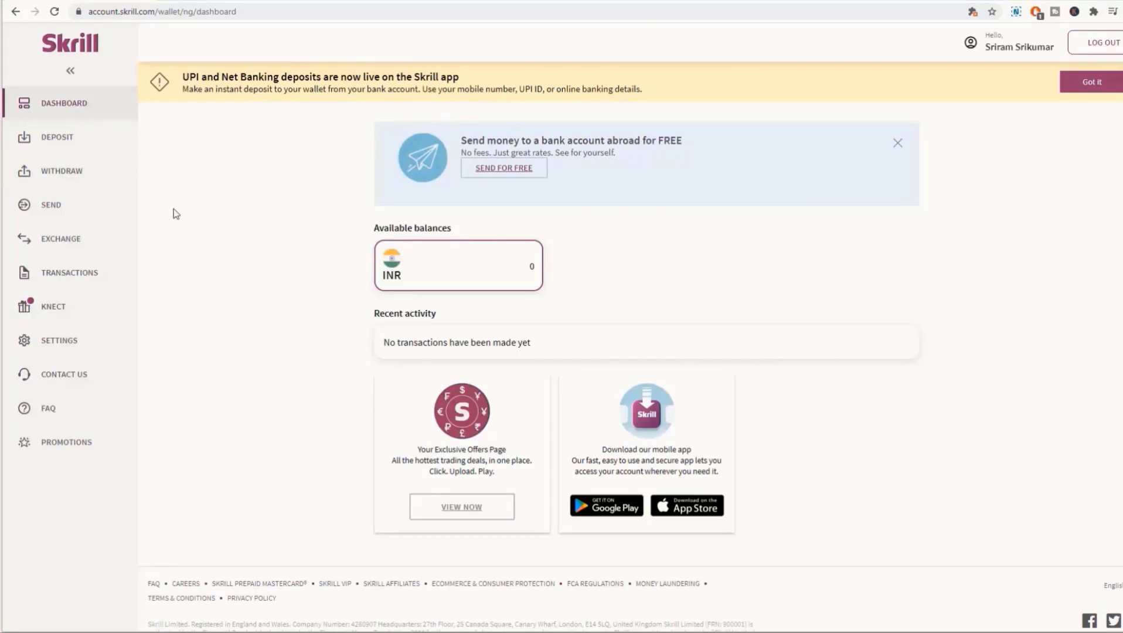
click(73, 344)
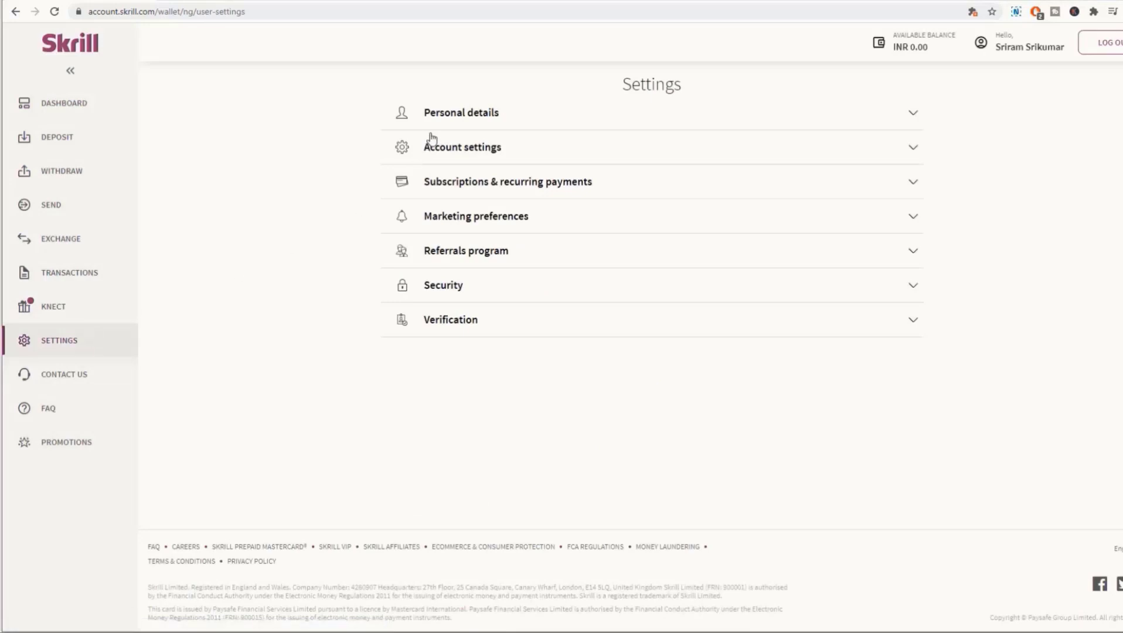
click(918, 115)
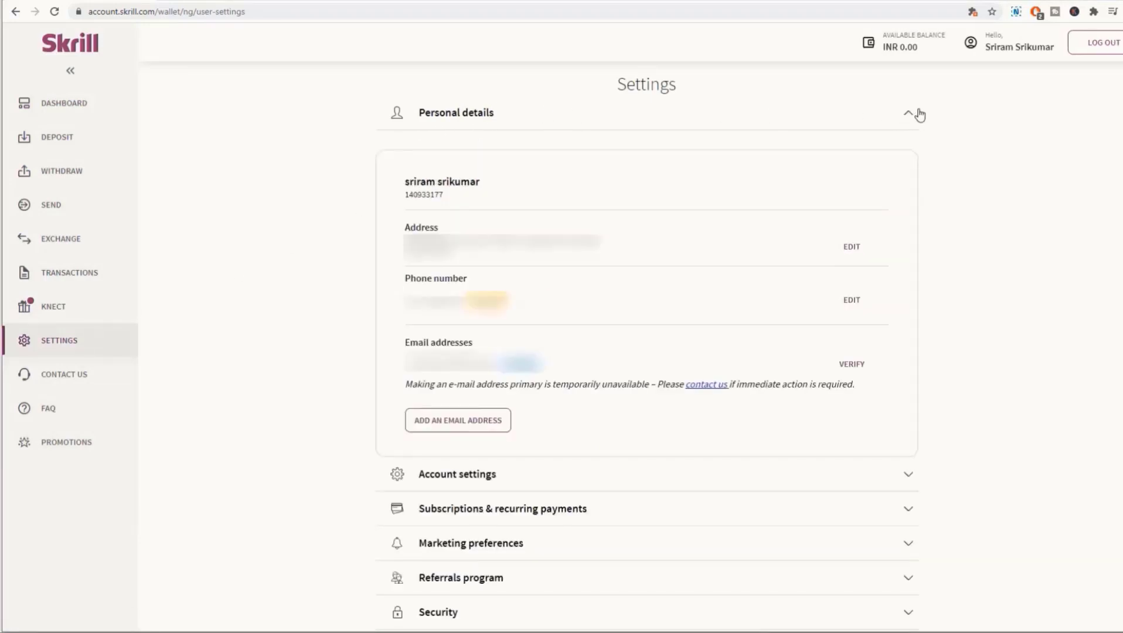
click(910, 121)
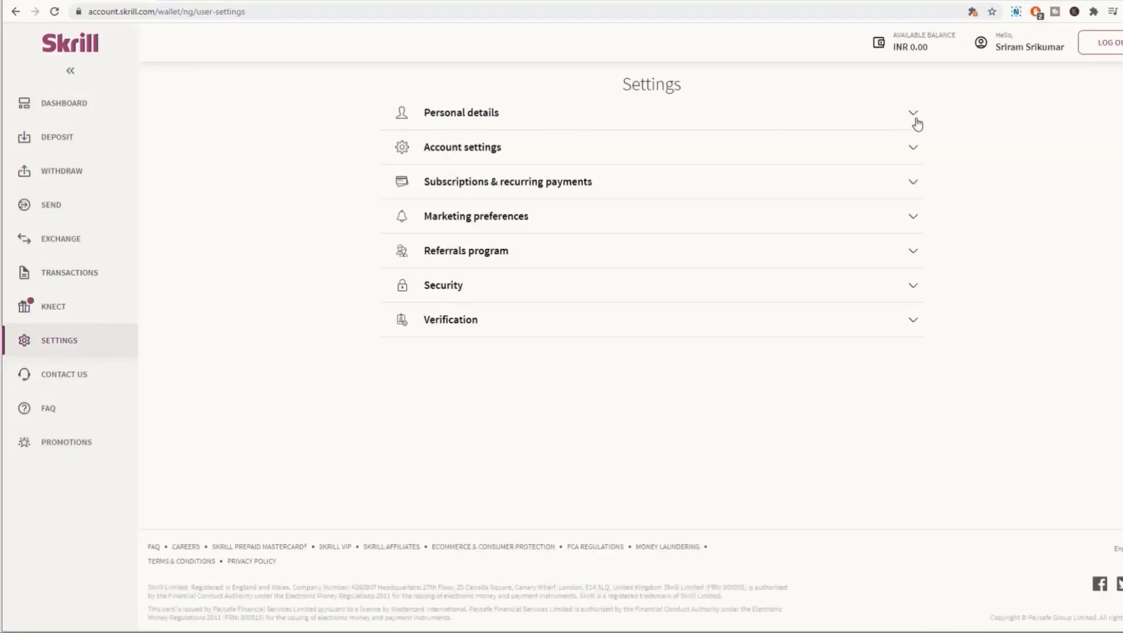
click(916, 122)
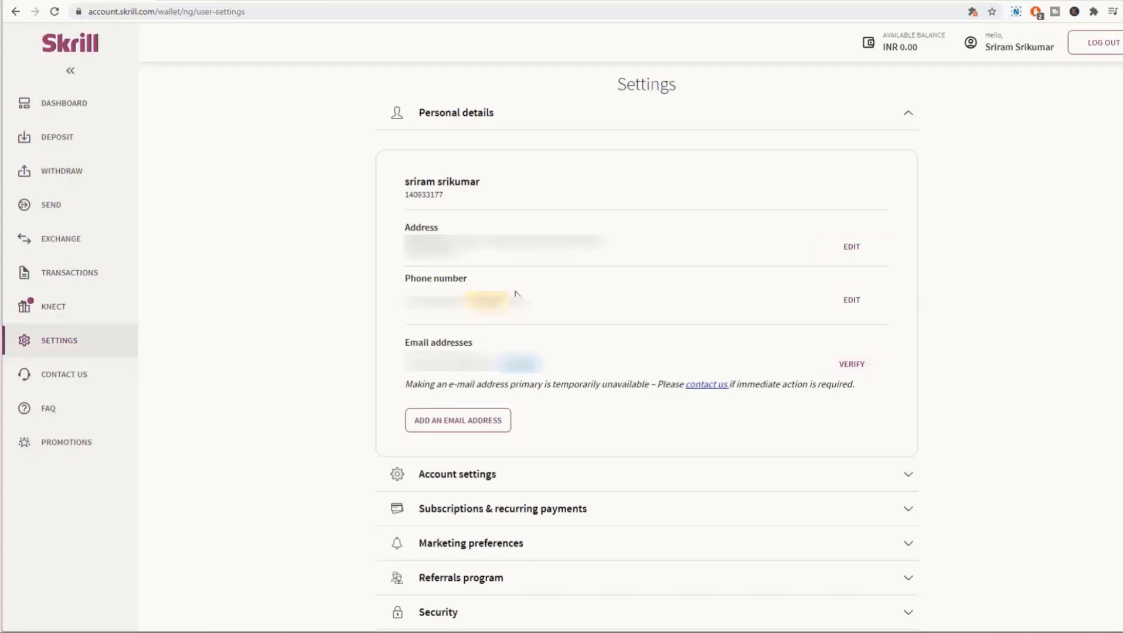
click(855, 364)
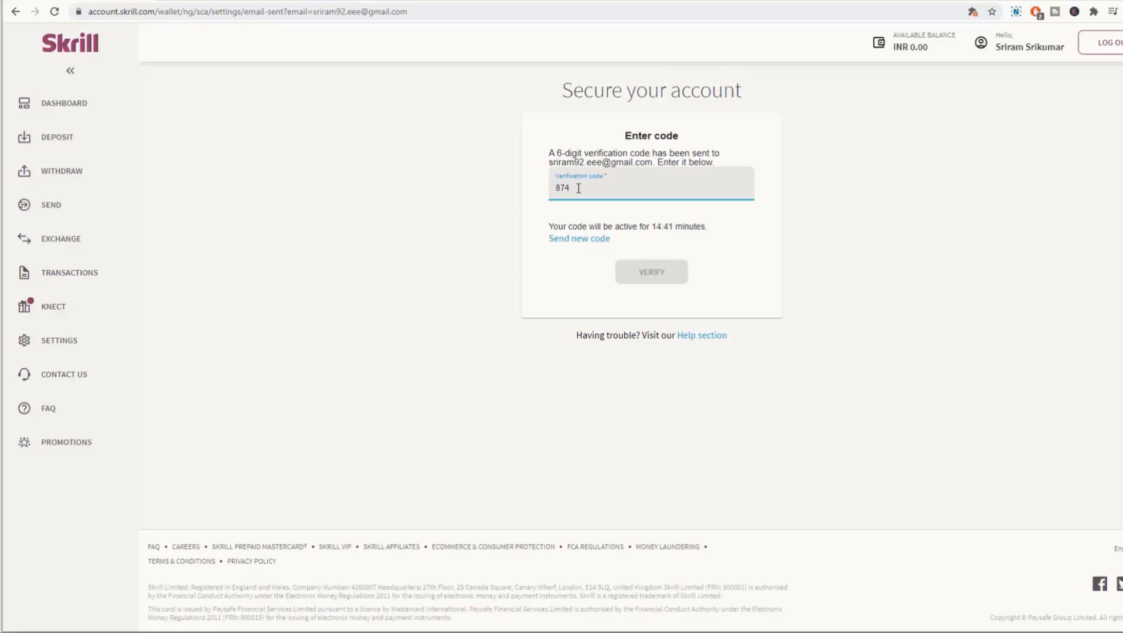
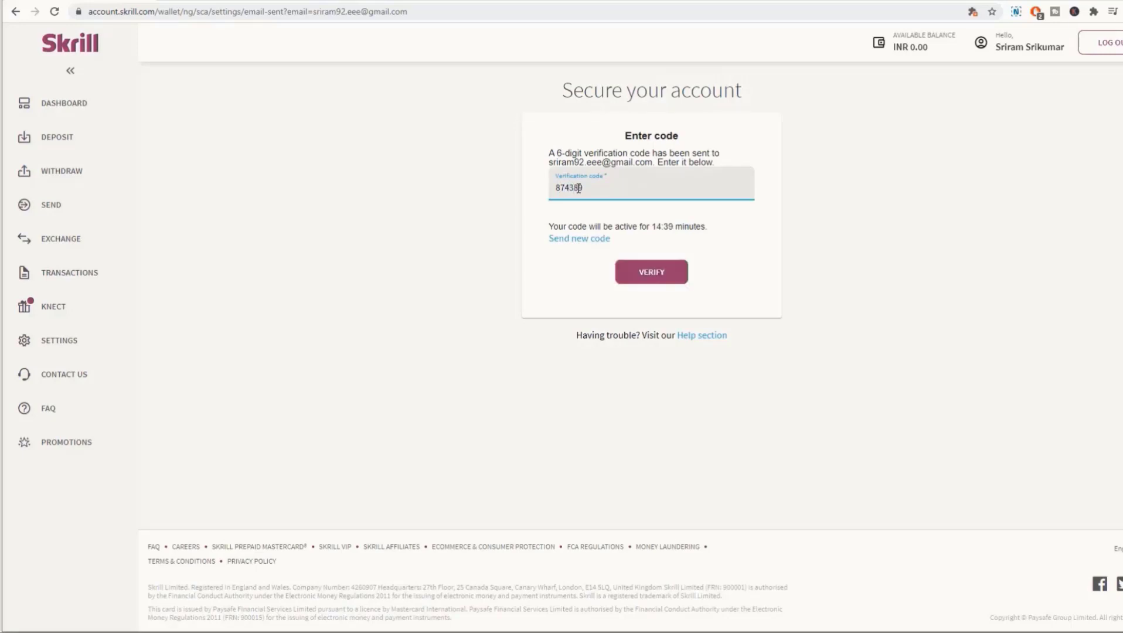
Step: Complete the emailed verification code, verify it, and continue back to settings
click(672, 281)
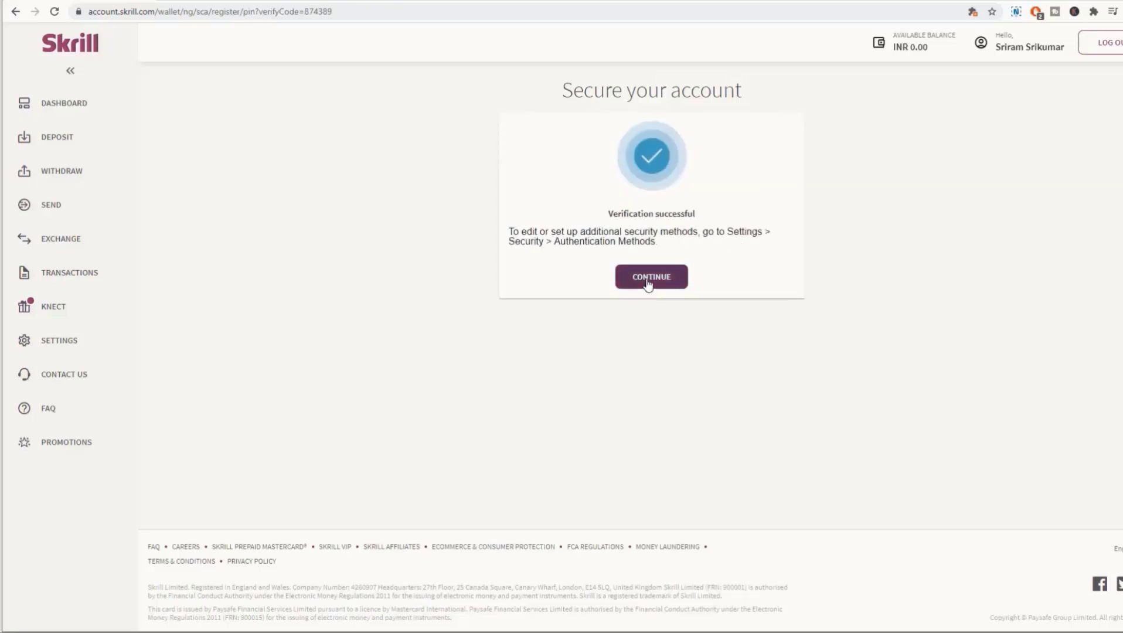
click(648, 287)
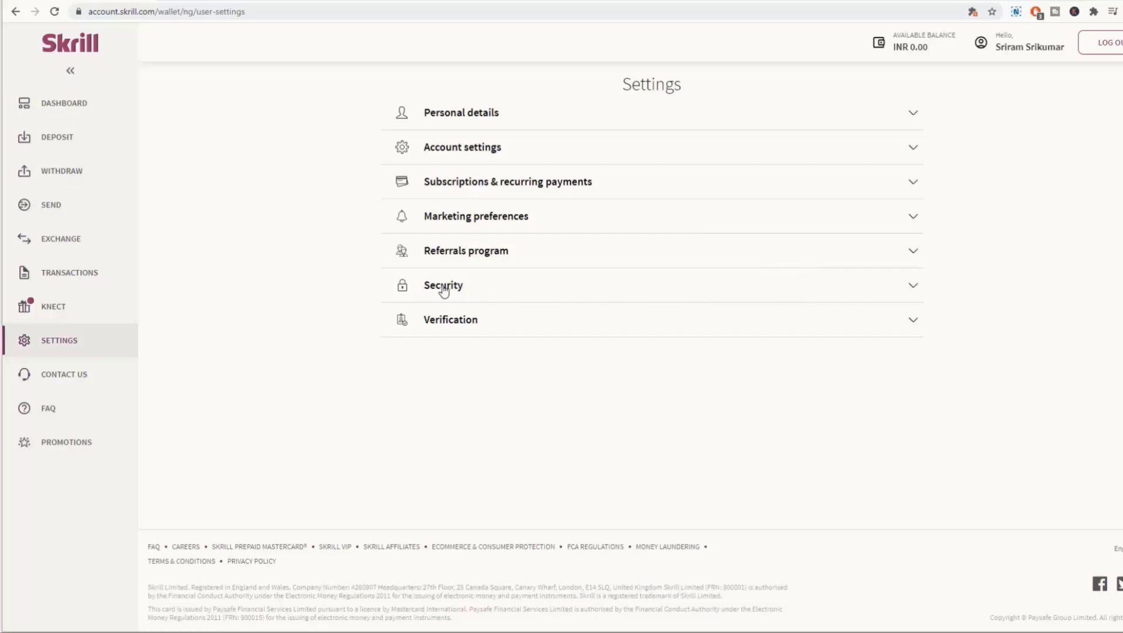
Step: Expand the Security settings to review them, then collapse them
click(913, 287)
scroll(902, 340, down, 1)
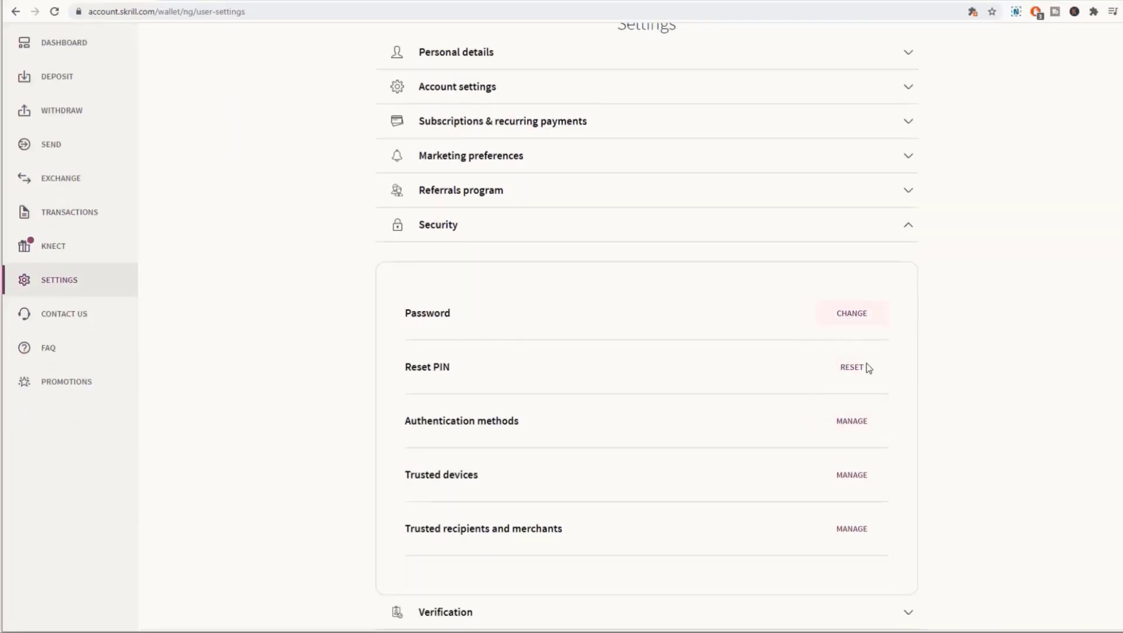
click(908, 224)
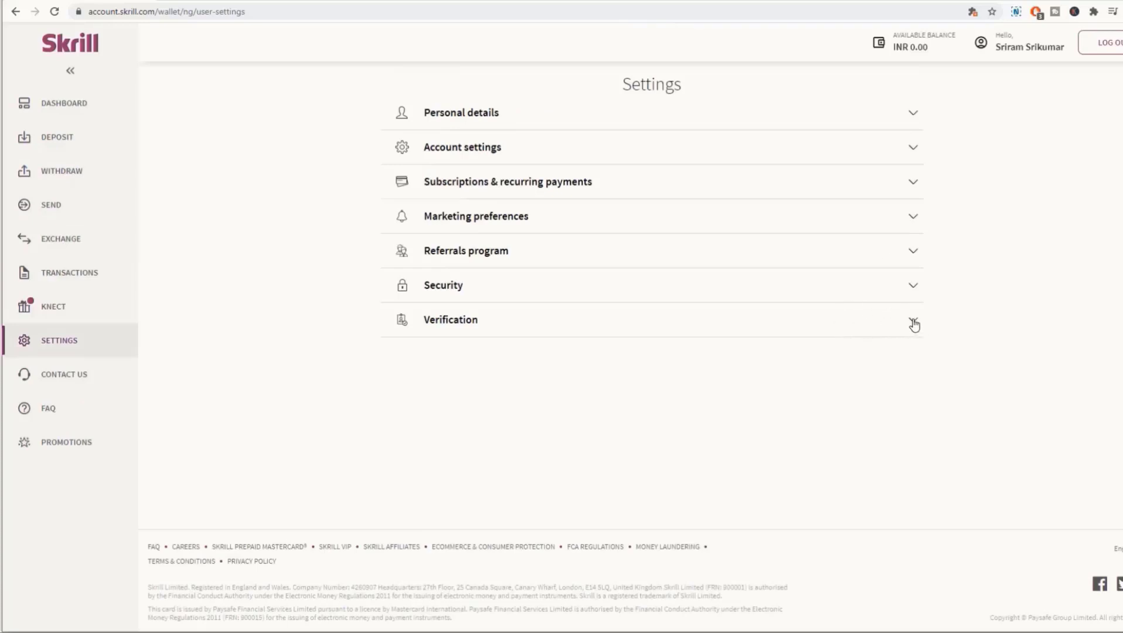
Step: Start account verification from the Verification section and proceed to deposit funds
click(914, 322)
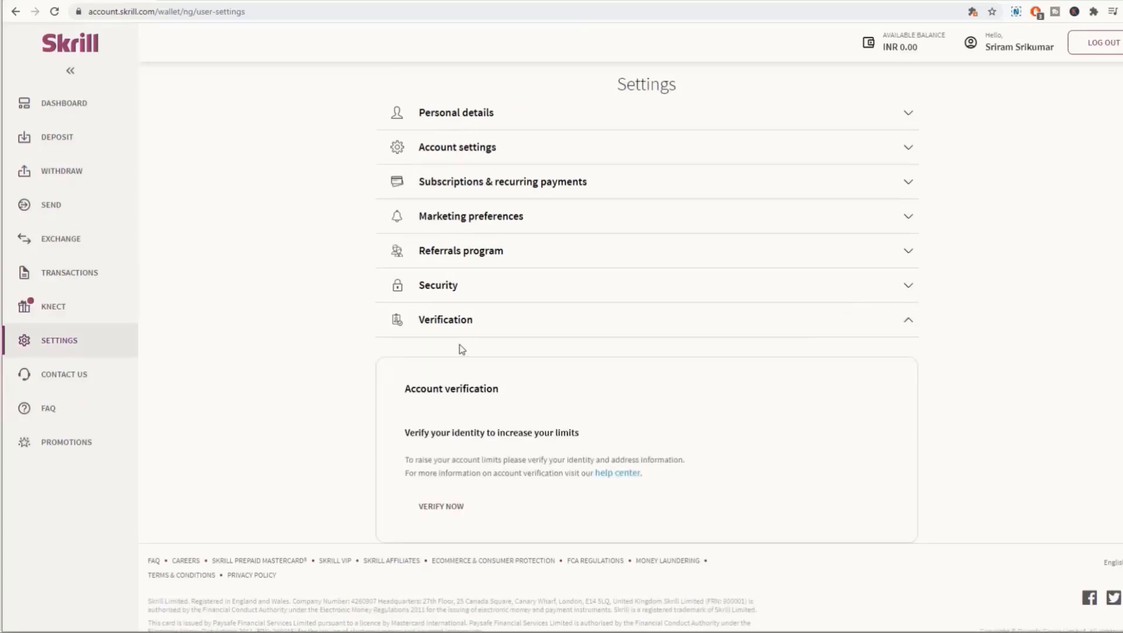
scroll(551, 369, down, 1)
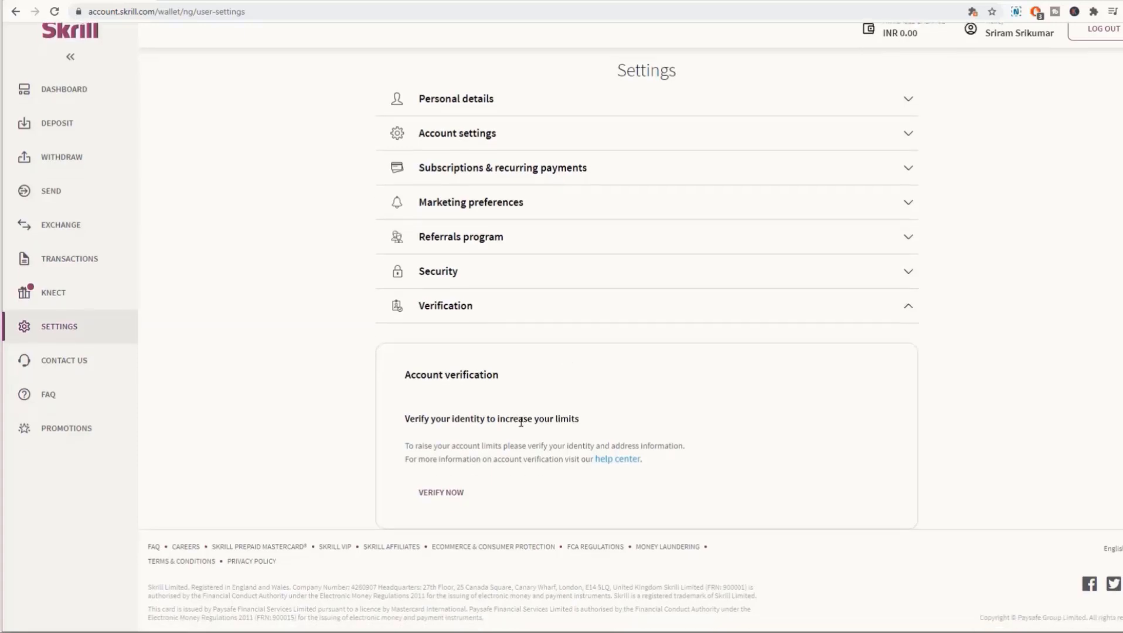
click(454, 495)
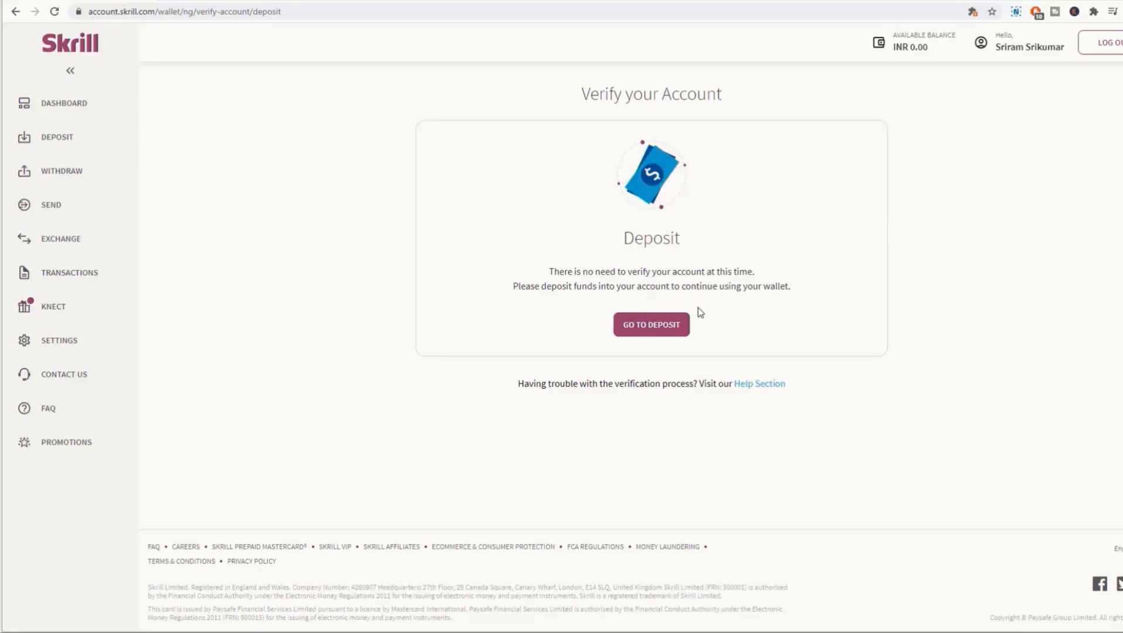
click(662, 332)
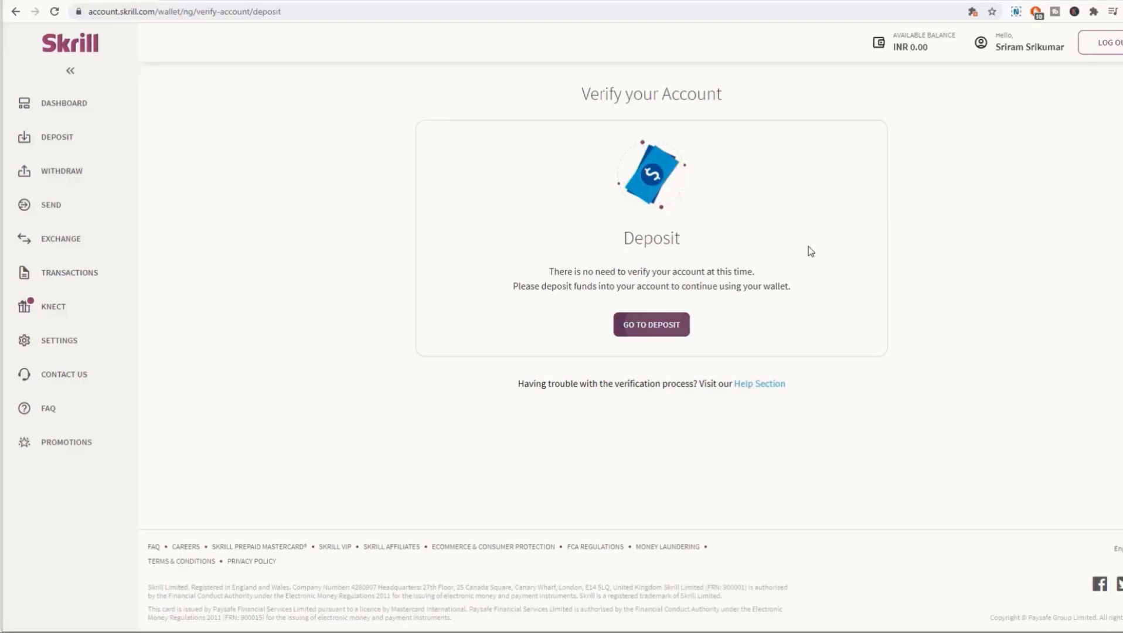
Step: Browse the deposit payment options and choose Credit or debit card
scroll(882, 234, down, 2)
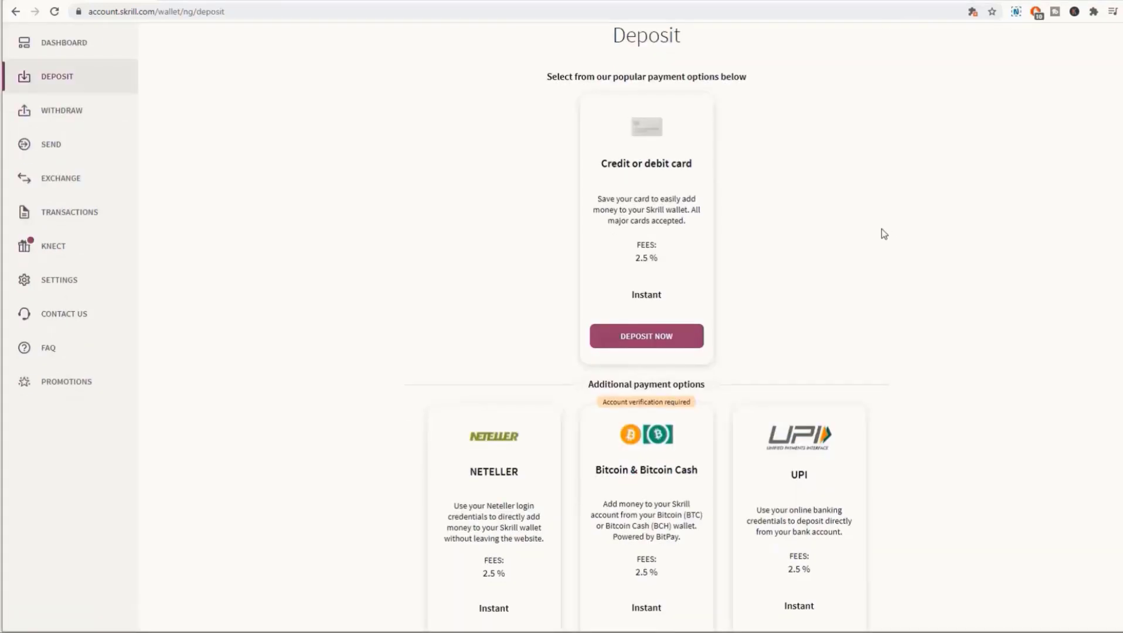
scroll(869, 204, up, 1)
scroll(871, 373, down, 3)
scroll(853, 404, down, 3)
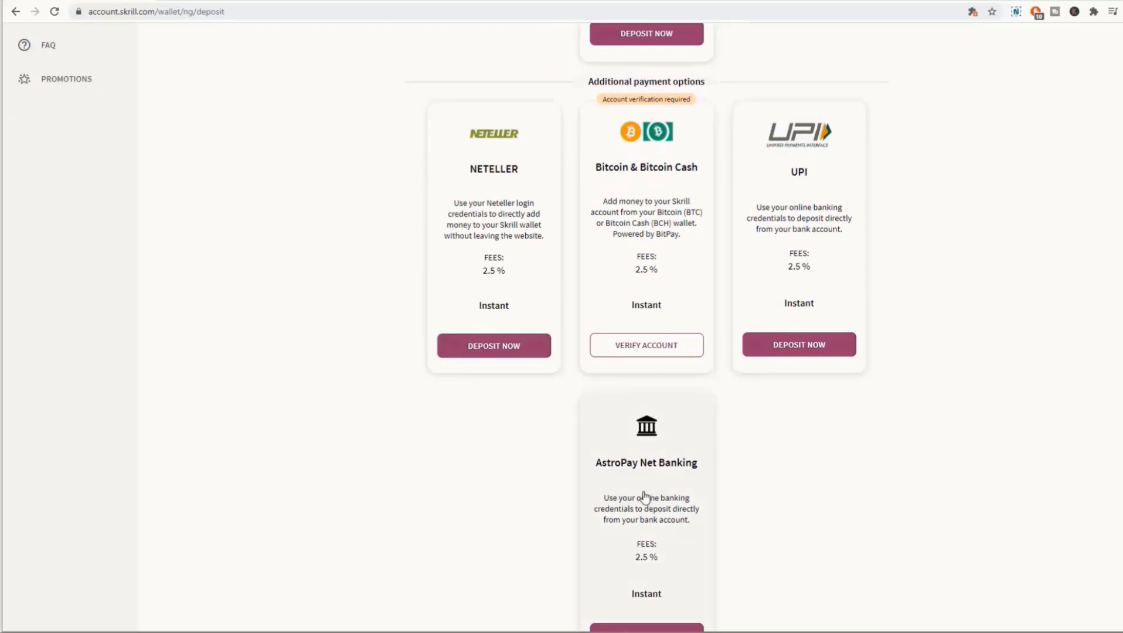
scroll(732, 485, down, 2)
scroll(748, 467, up, 8)
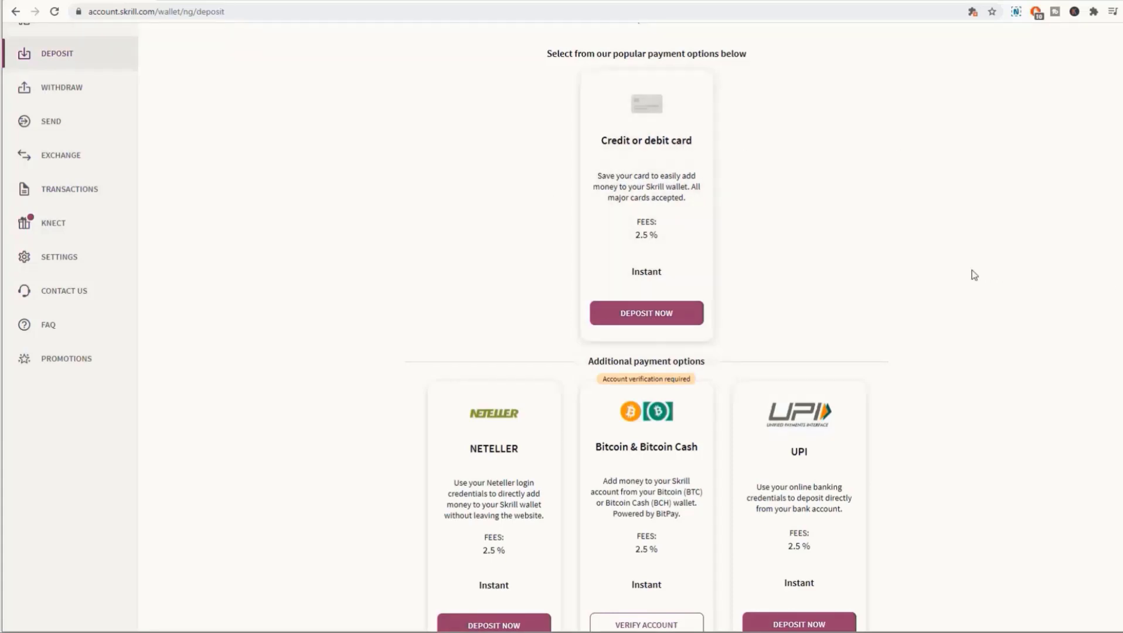
click(648, 317)
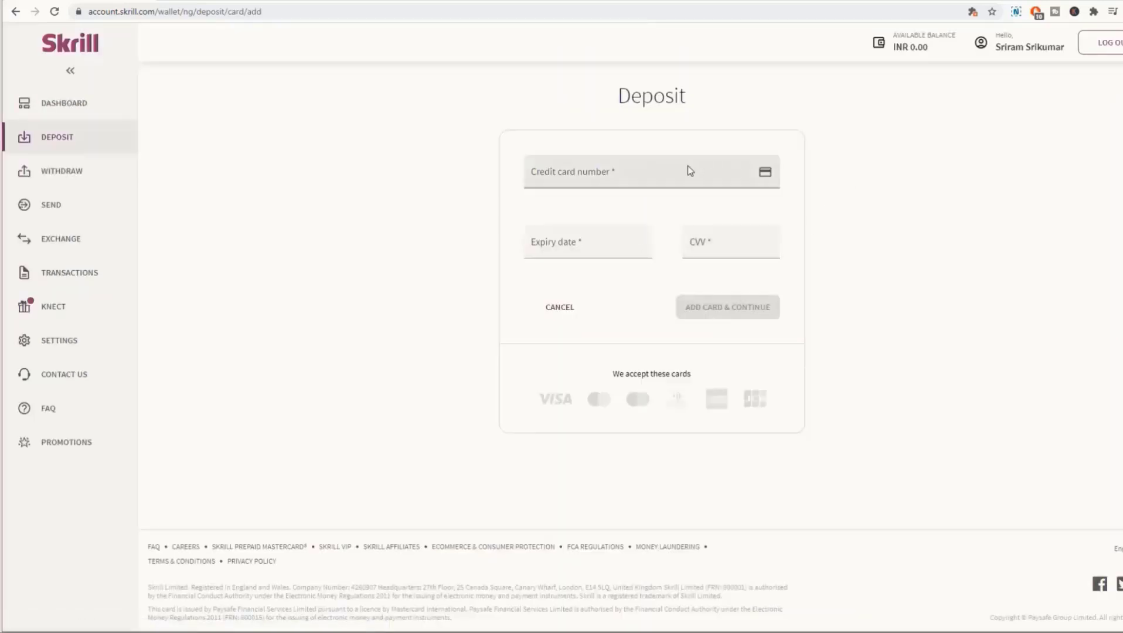
Step: Deposit 85 INR by card and confirm the summary including the INR 3.00 fee
click(672, 169)
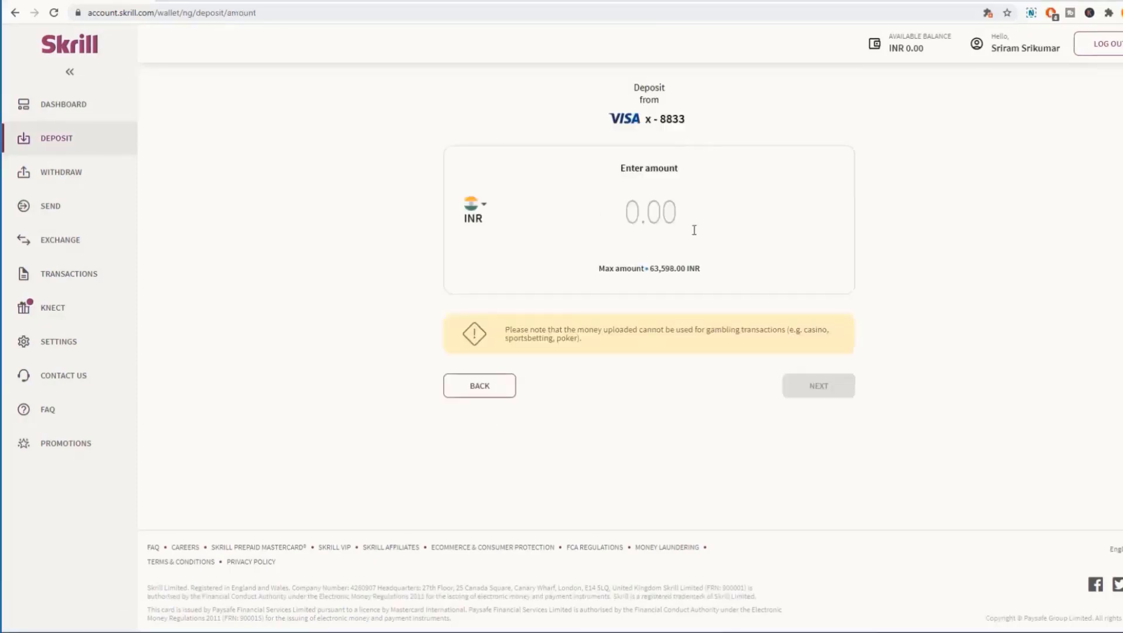
click(632, 208)
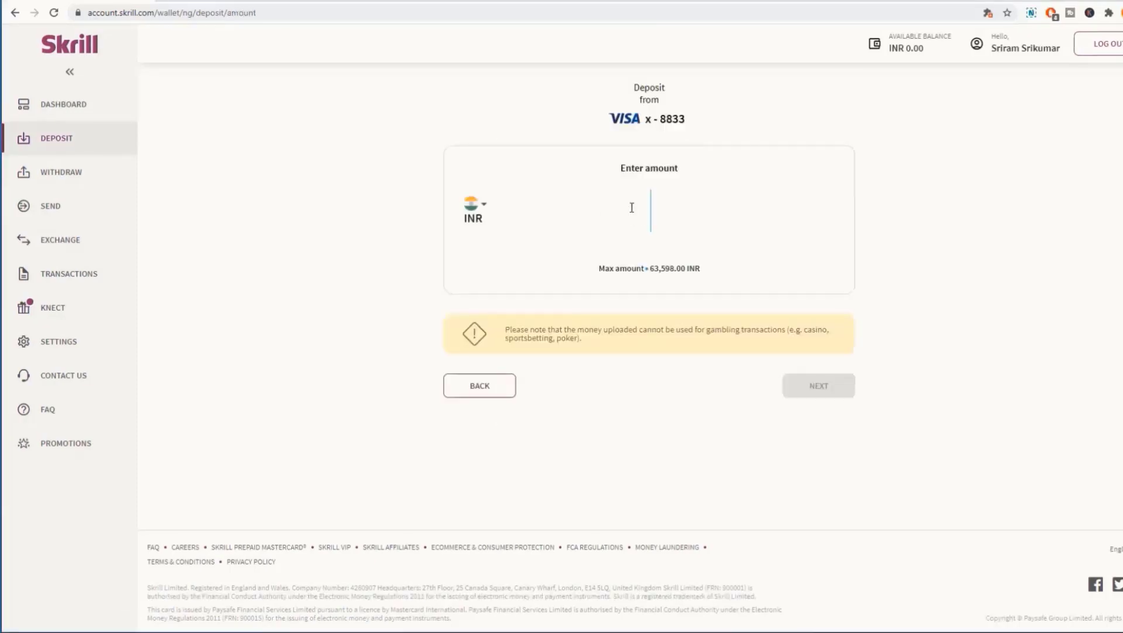
text(85)
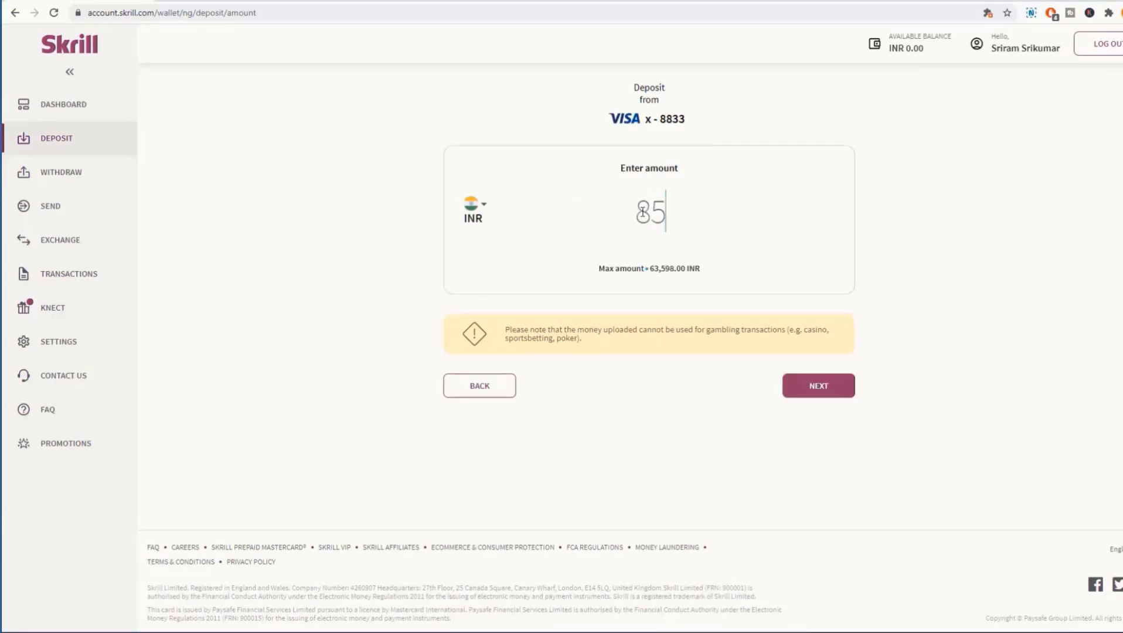
click(821, 389)
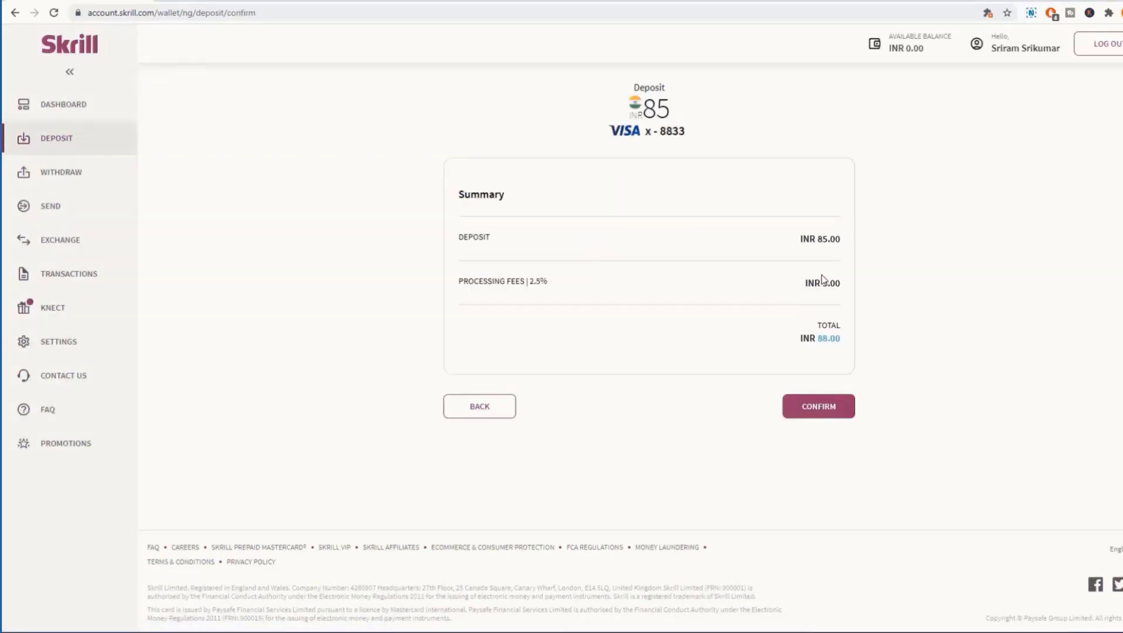
click(832, 413)
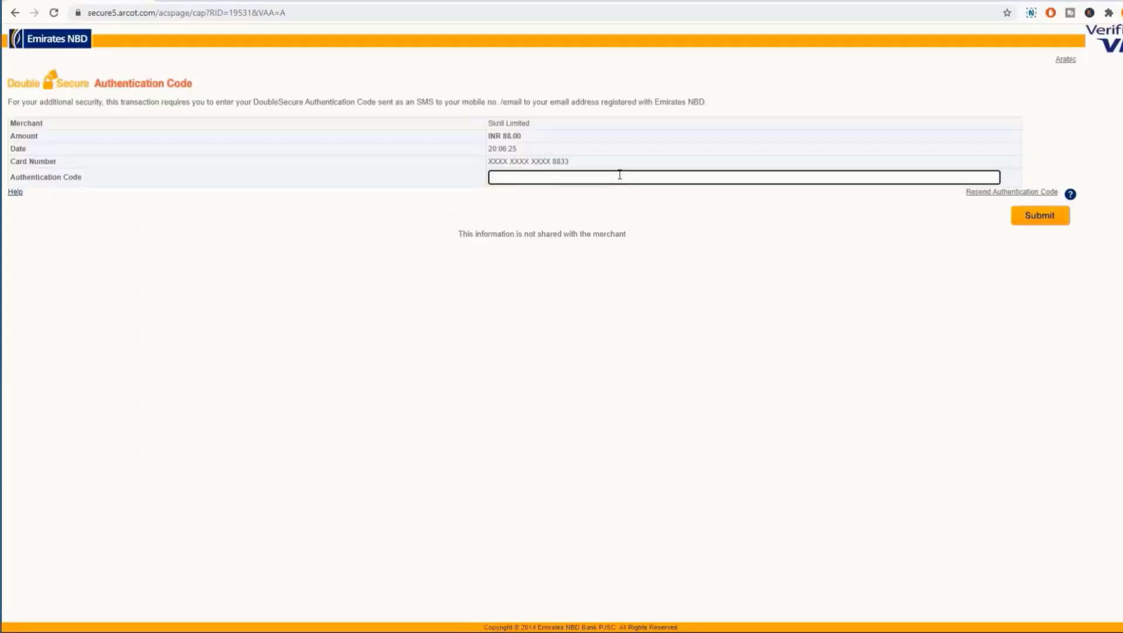
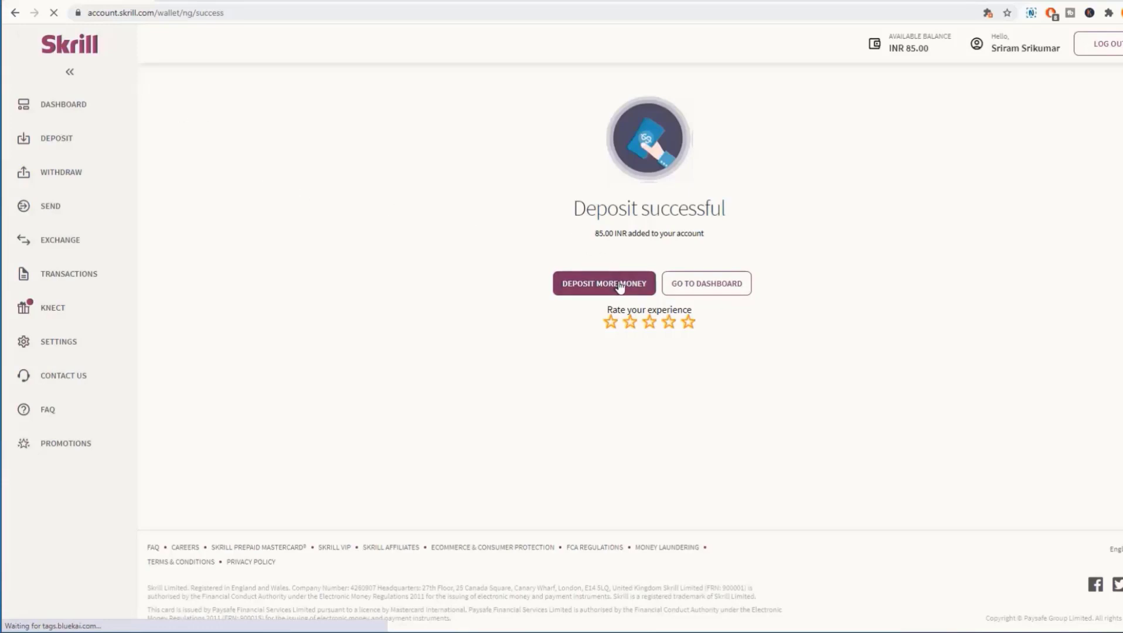
Step: Go to the dashboard showing the 85 INR balance and dismiss the Send money banner
click(696, 286)
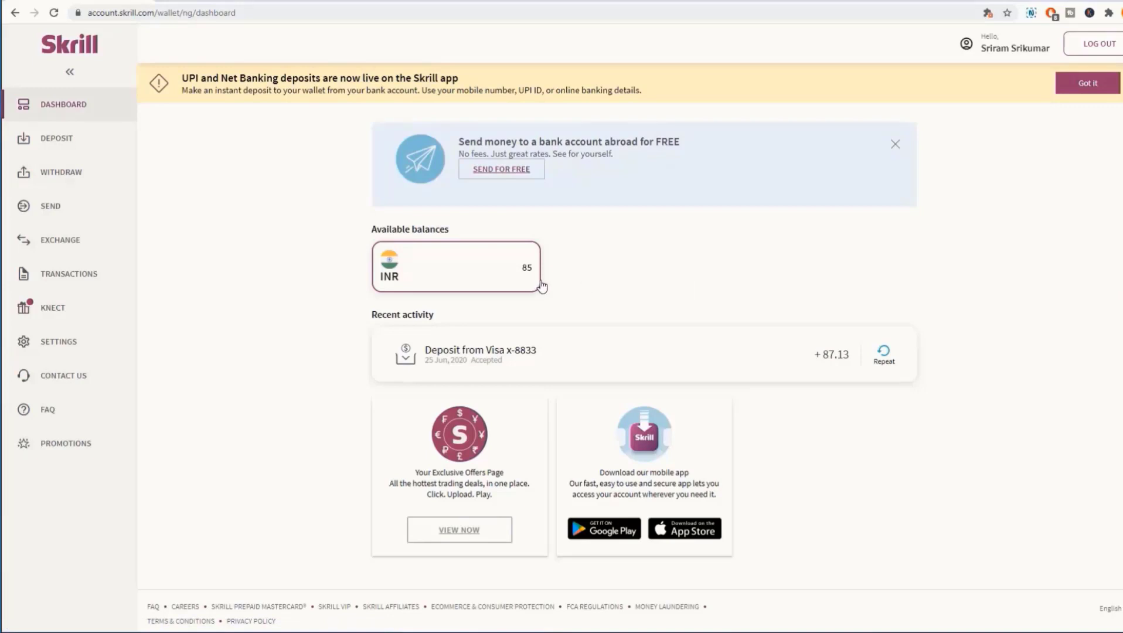
click(895, 143)
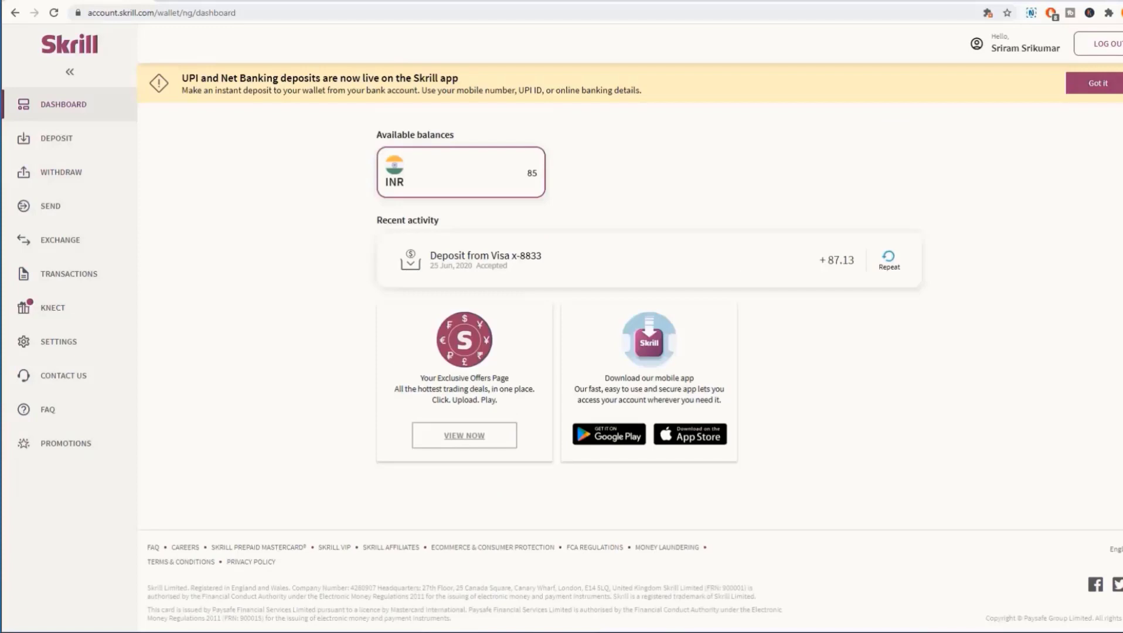